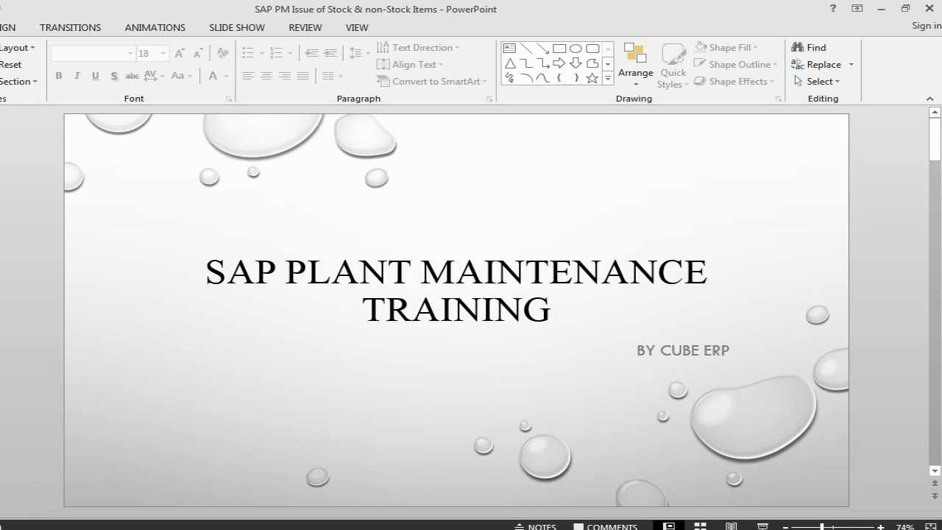
- Show the presentation's last slide, switch to SAP Easy Access and start order creation with transaction IW31
{"action": "key", "text": "End"}
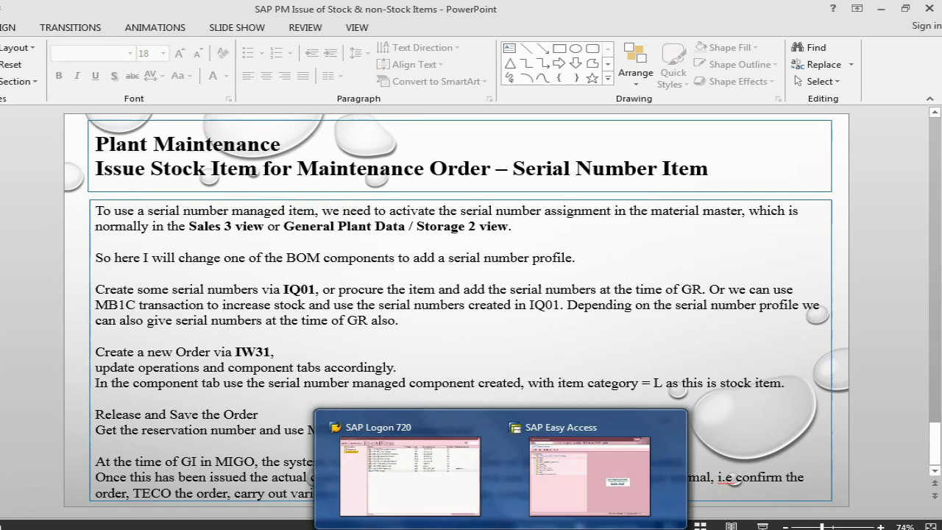
{"action": "left_click", "coordinate": [542, 501]}
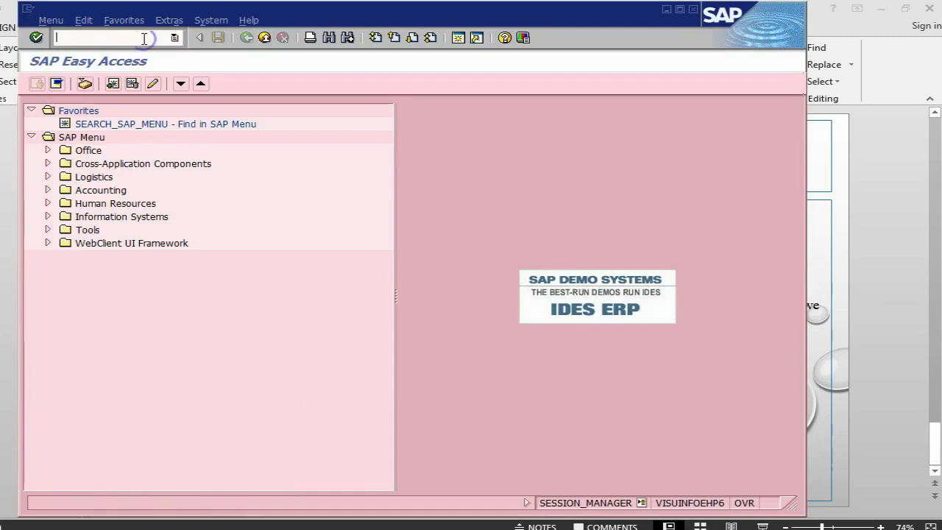
{"action": "type", "text": "/niw"}
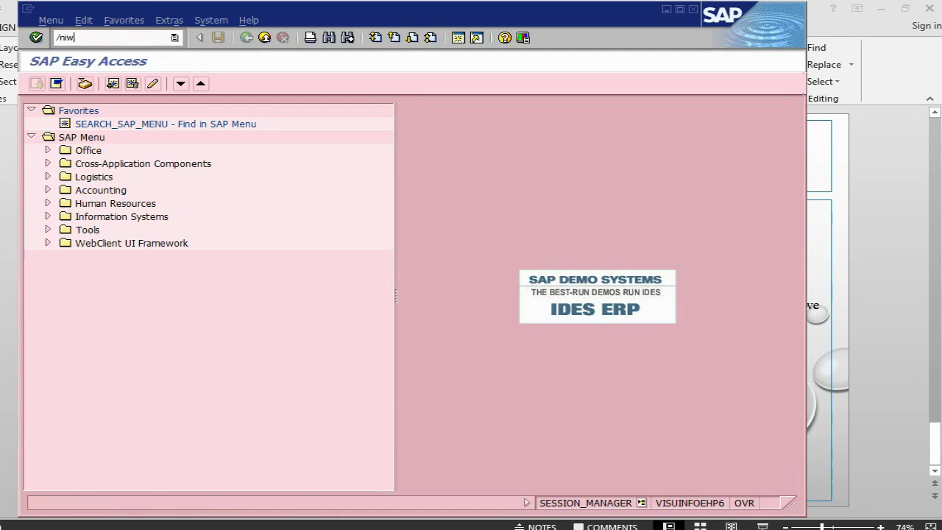
{"action": "type", "text": "31"}
{"action": "key", "text": "Return"}
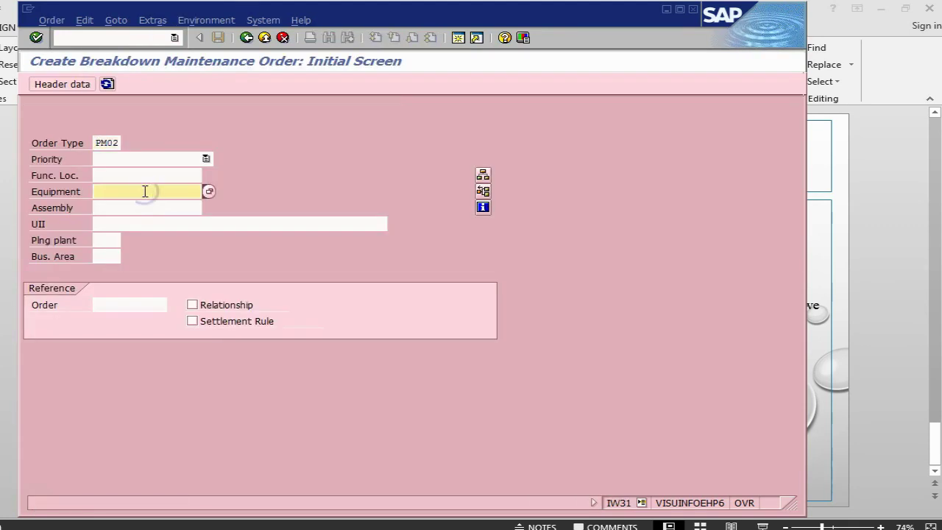
- Enter equipment desktop, planning plant 1000 and business area 1000 for the PM02 order and open its header data
{"action": "type", "text": "d"}
{"action": "left_click", "coordinate": [143, 206]}
{"action": "left_click", "coordinate": [110, 239]}
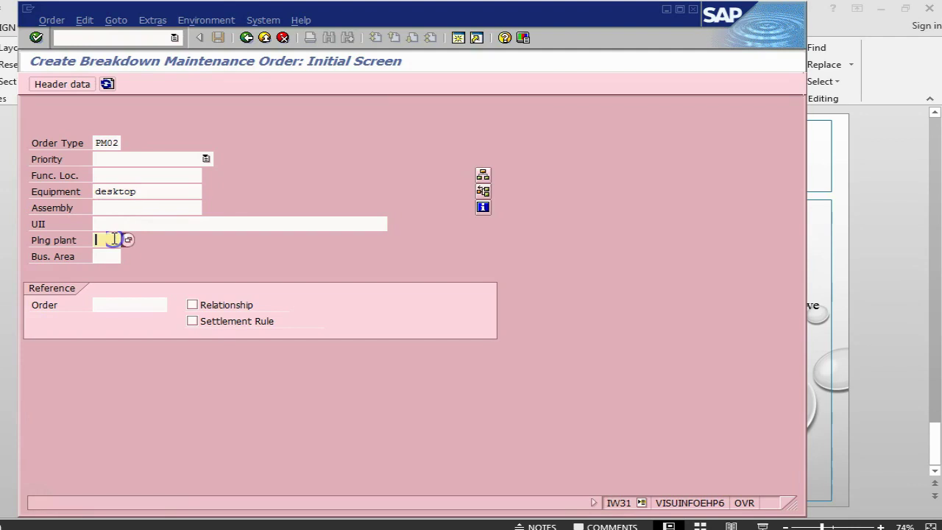
{"action": "type", "text": "1"}
{"action": "left_click", "coordinate": [103, 256]}
{"action": "type", "text": "1"}
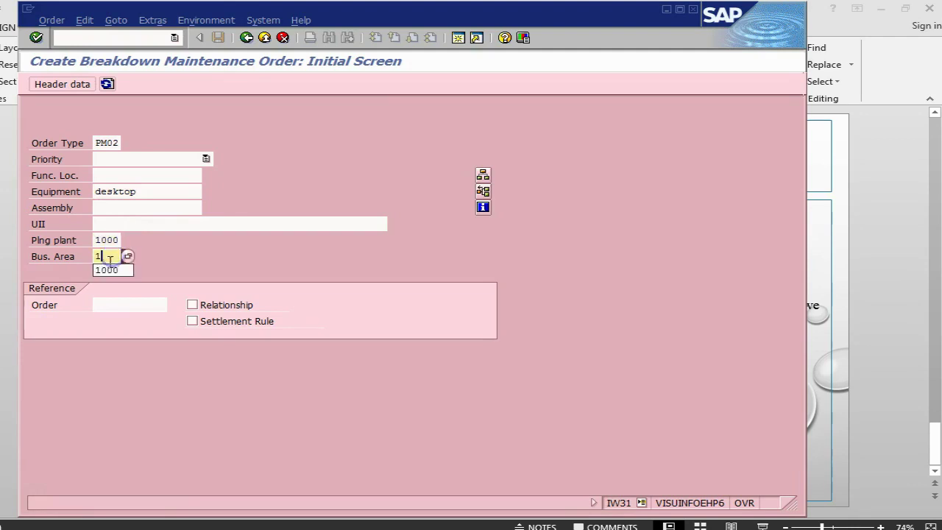
{"action": "left_click", "coordinate": [110, 271]}
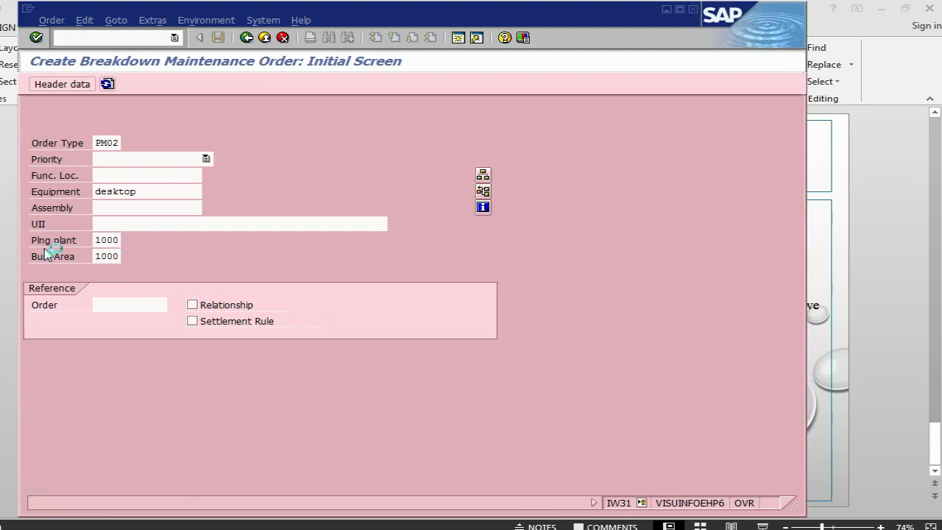
{"action": "key", "text": "Return"}
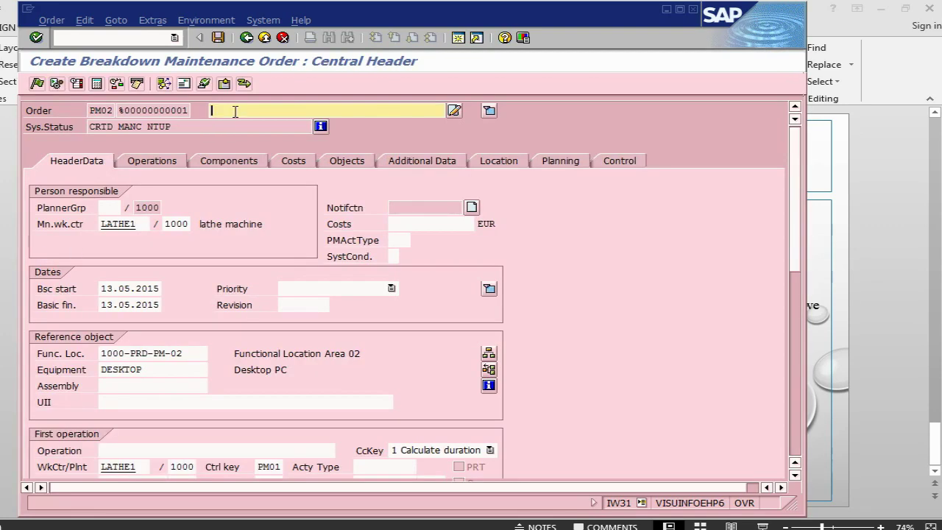
- Describe the order as "upgrade of the memeory module" and give operation 0010 work 1 HR, number 1 and duration 1 HR
{"action": "type", "text": "upgrade of the memeory mo"}
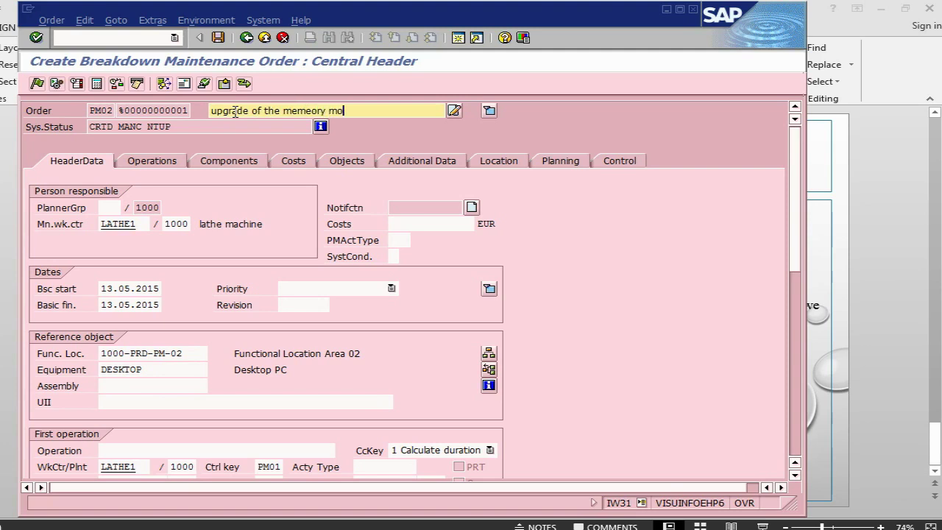
{"action": "type", "text": "dule"}
{"action": "left_click", "coordinate": [168, 160]}
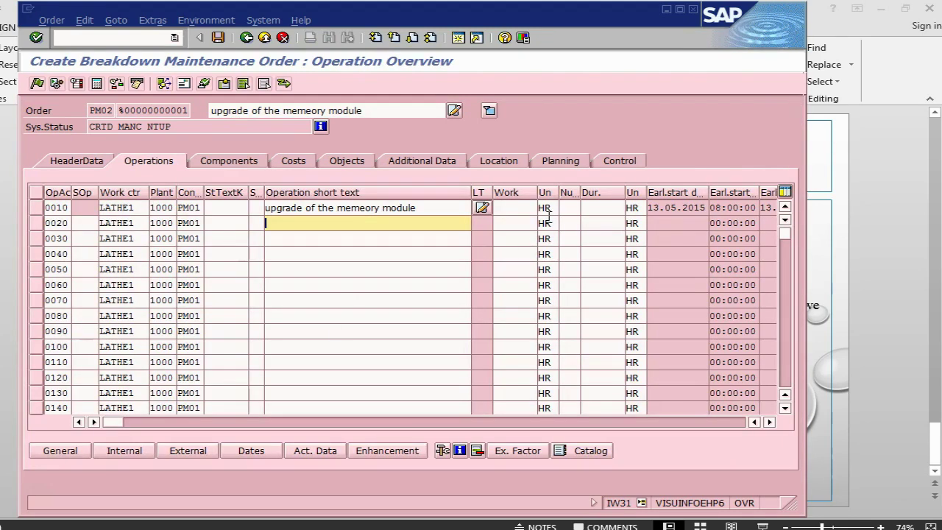
{"action": "left_click", "coordinate": [524, 207]}
{"action": "type", "text": "1"}
{"action": "left_click", "coordinate": [572, 207]}
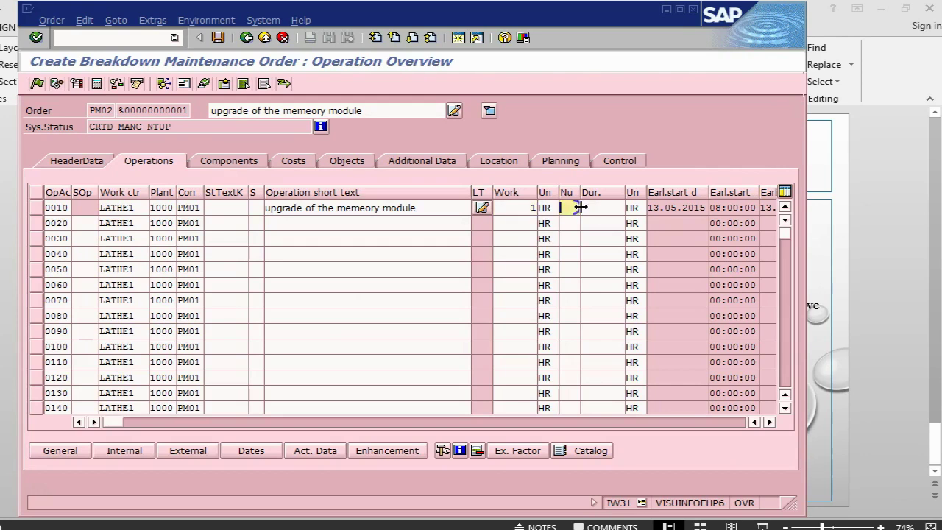
{"action": "type", "text": "1"}
{"action": "left_click", "coordinate": [602, 208]}
{"action": "type", "text": "1"}
{"action": "key", "text": "Return"}
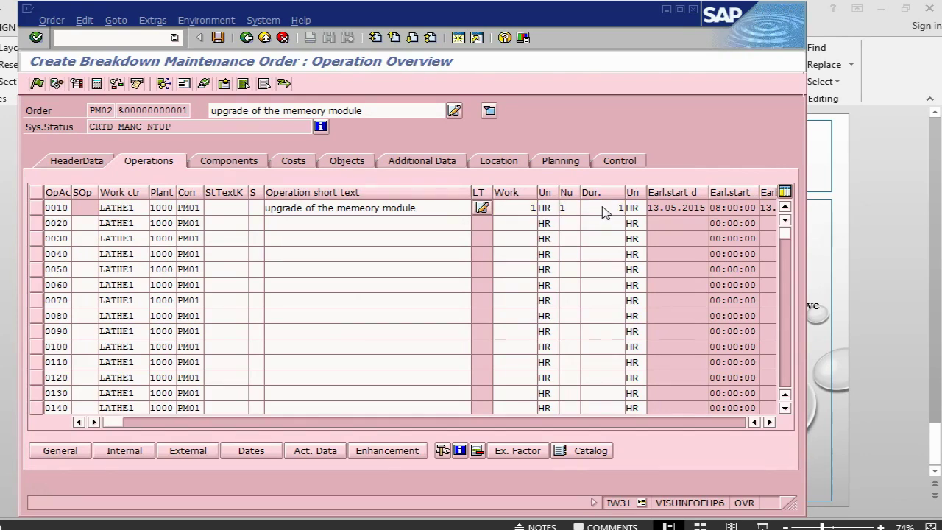
- Add the component memory as item 0010 of the order with a requirement quantity of 2
{"action": "left_click", "coordinate": [242, 162]}
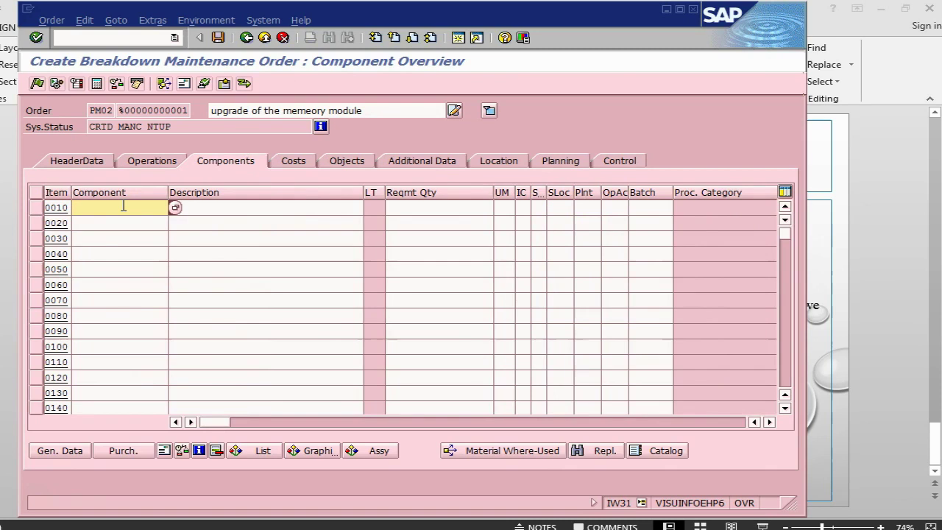
{"action": "type", "text": "m"}
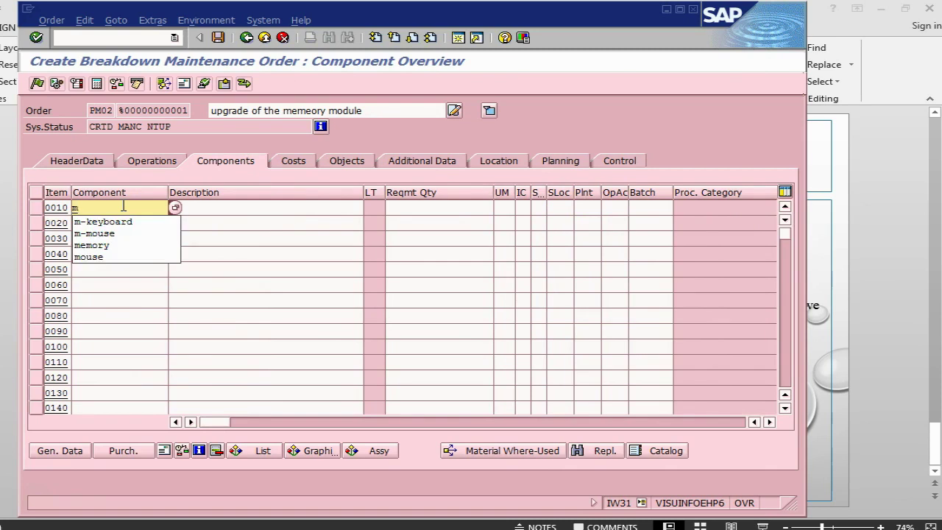
{"action": "left_click", "coordinate": [114, 245]}
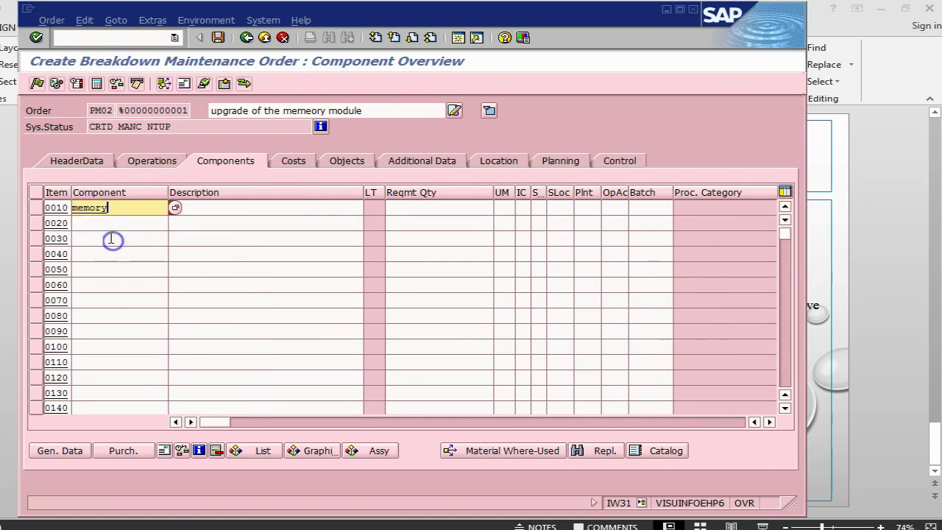
{"action": "left_click", "coordinate": [428, 204]}
{"action": "type", "text": "1"}
{"action": "key", "text": "BackSpace"}
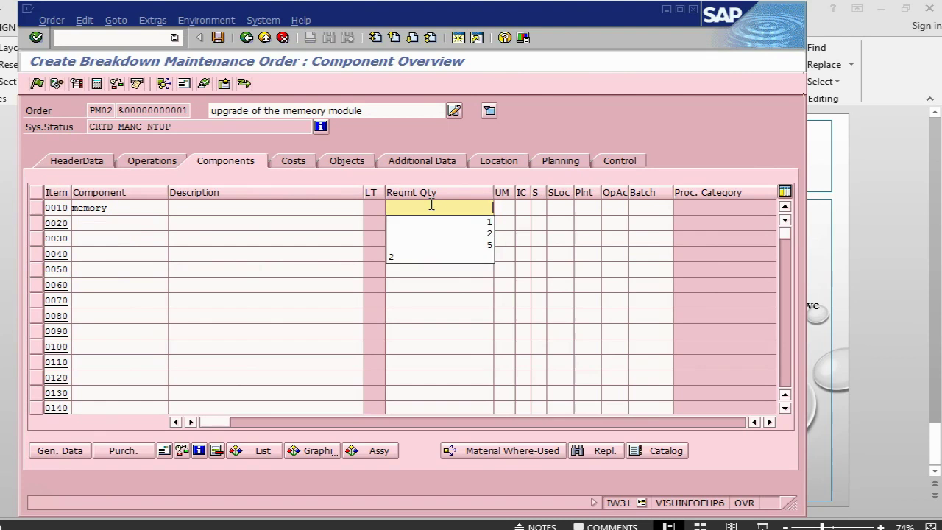
{"action": "type", "text": "2"}
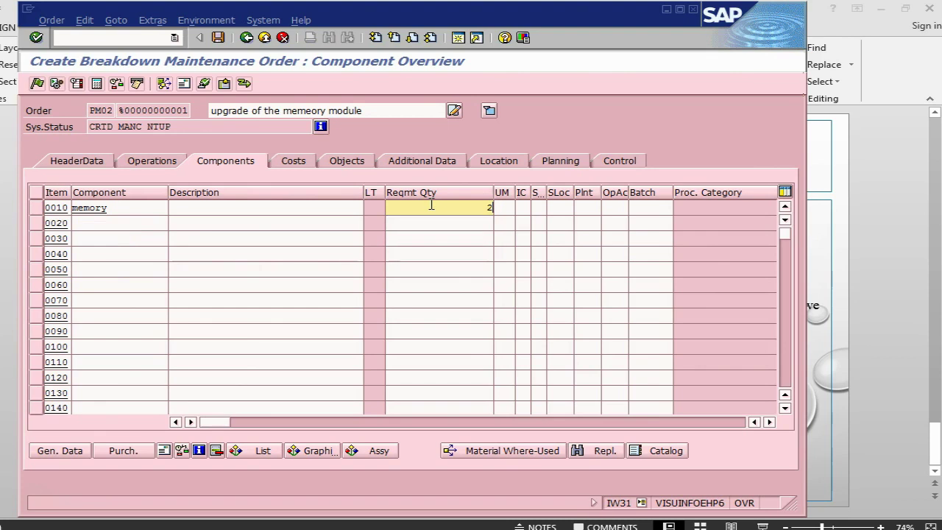
- Assign the memory component item category L (Stock item), storage location 0001 and plant 1000
{"action": "left_click", "coordinate": [528, 206]}
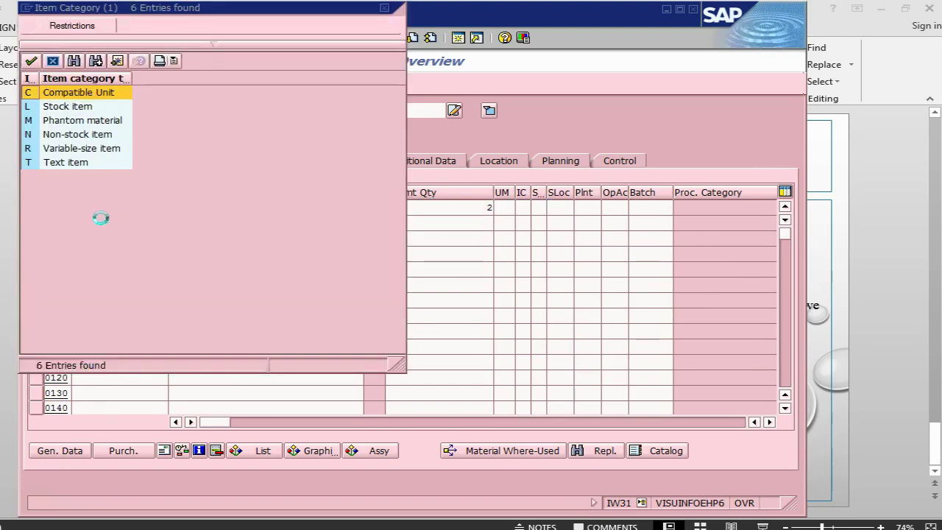
{"action": "left_click", "coordinate": [52, 106]}
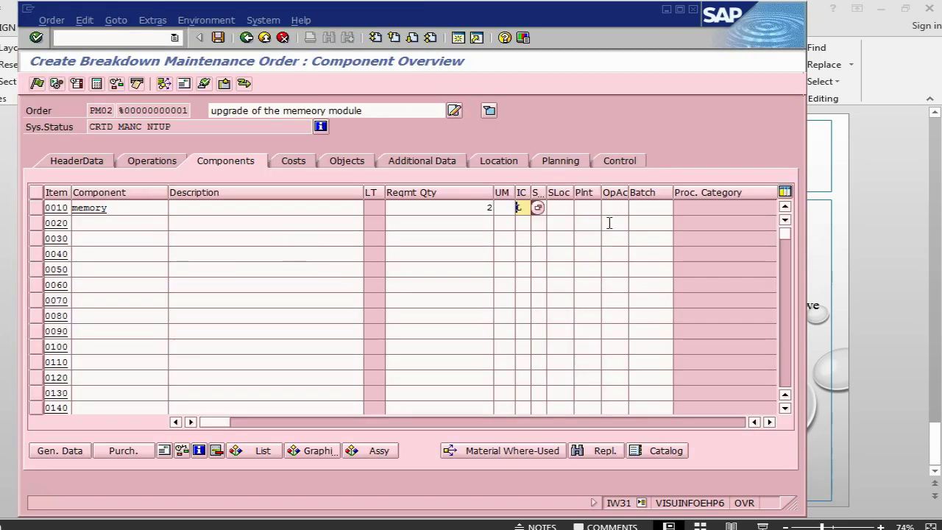
{"action": "left_click", "coordinate": [563, 208]}
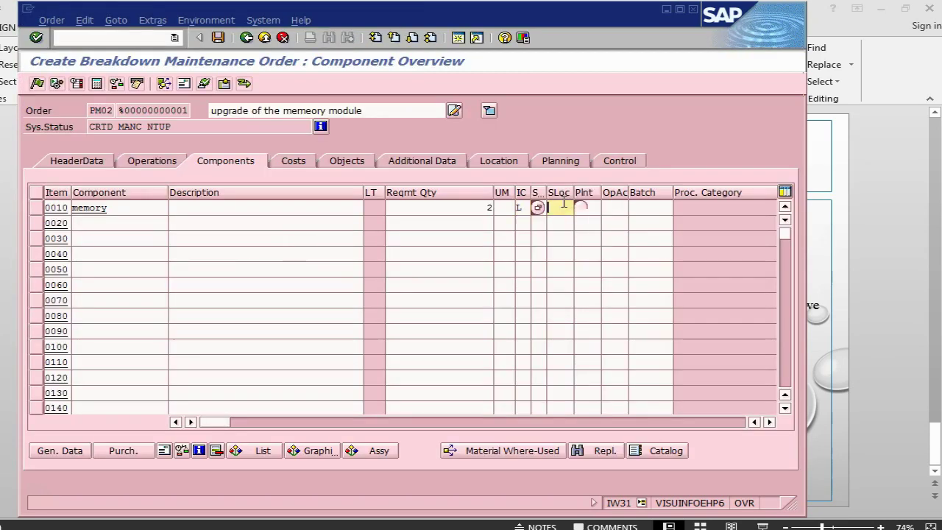
{"action": "type", "text": "0001"}
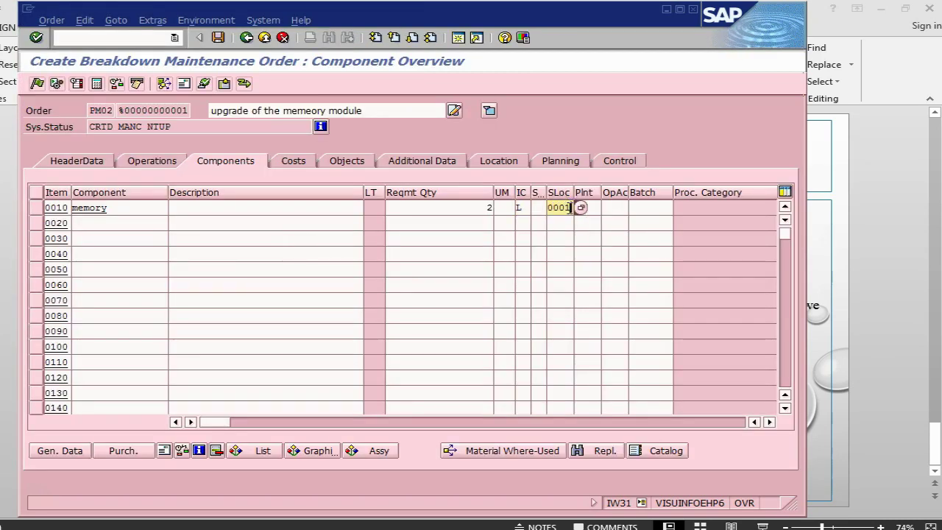
{"action": "key", "text": "Tab"}
{"action": "type", "text": "1000"}
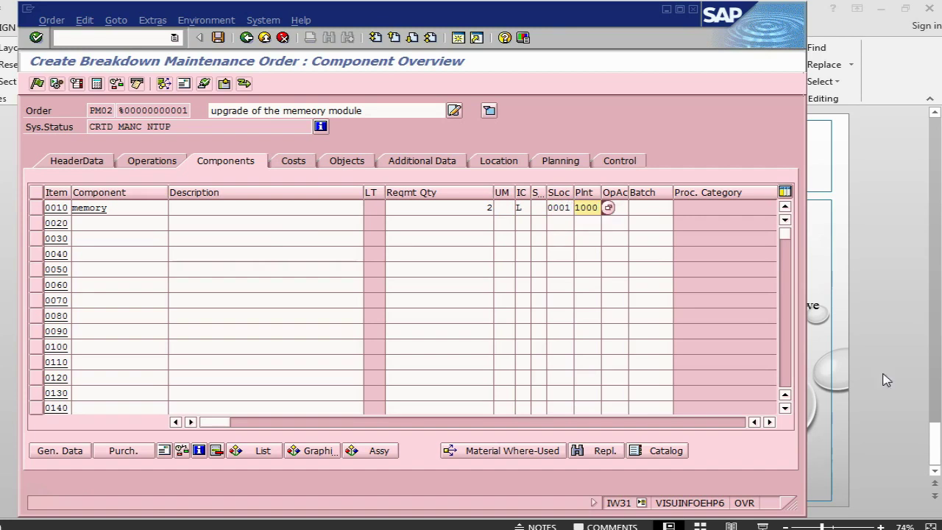
{"action": "key", "text": "Return"}
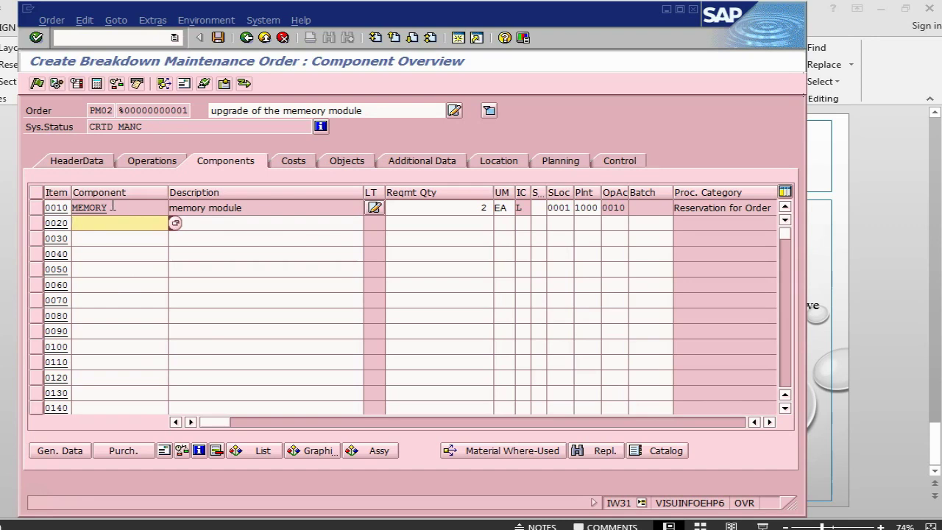
- Fill in the approver's name for the order's Approval 1 permit and accept the permit assignment
{"action": "left_click", "coordinate": [116, 19]}
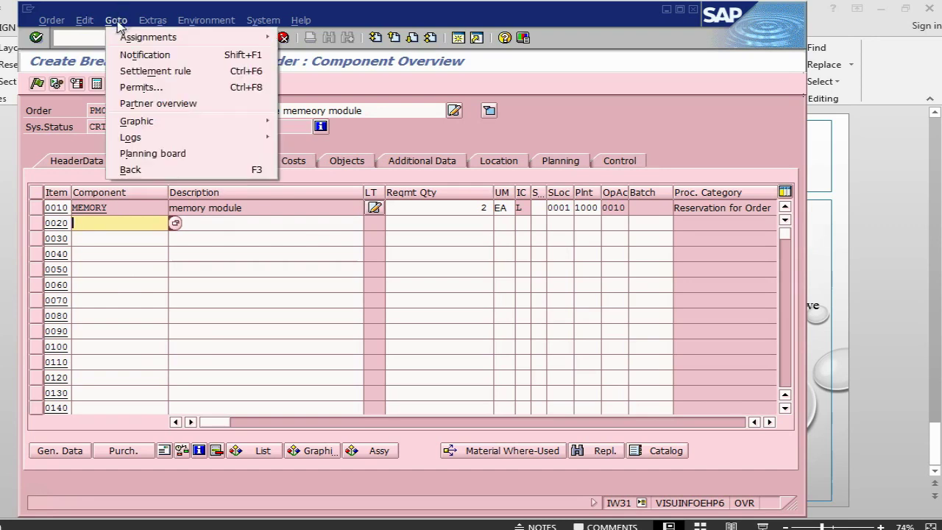
{"action": "left_click", "coordinate": [141, 87]}
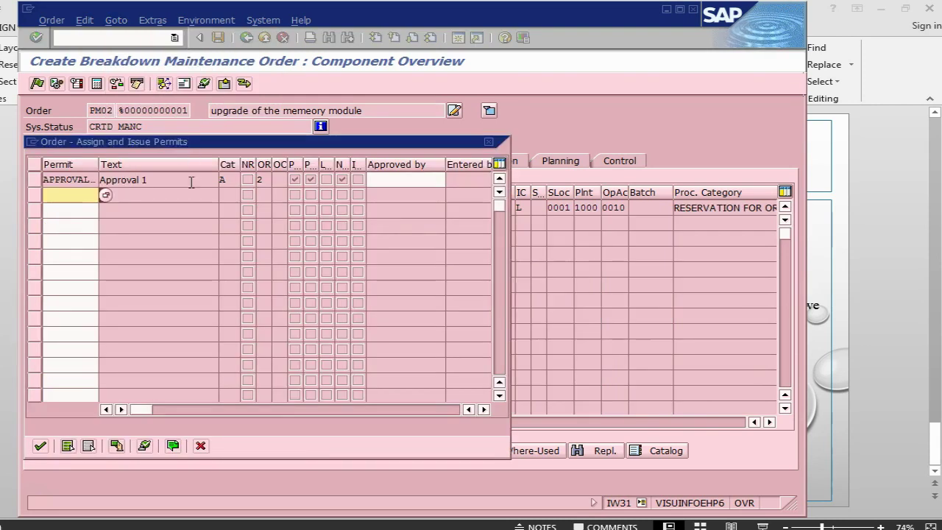
{"action": "left_click", "coordinate": [391, 181]}
{"action": "type", "text": "f"}
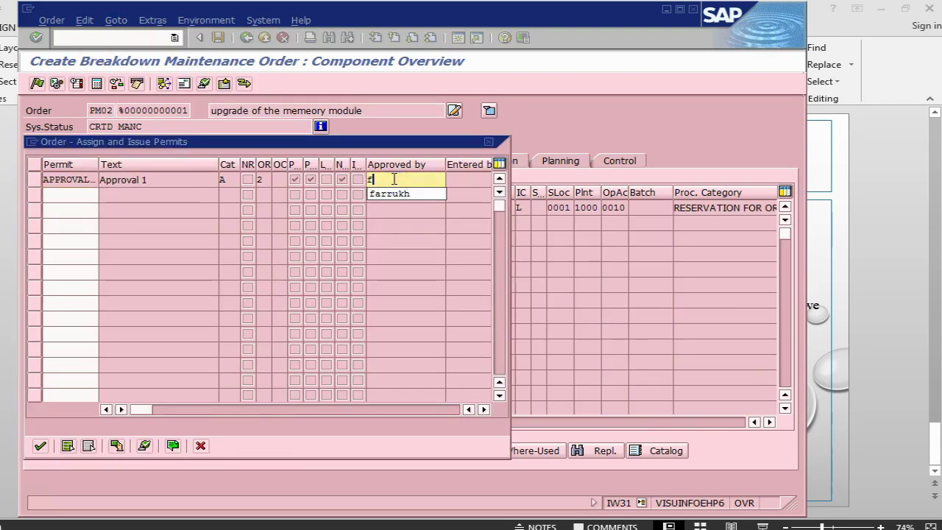
{"action": "left_click", "coordinate": [397, 193]}
{"action": "left_click", "coordinate": [39, 445]}
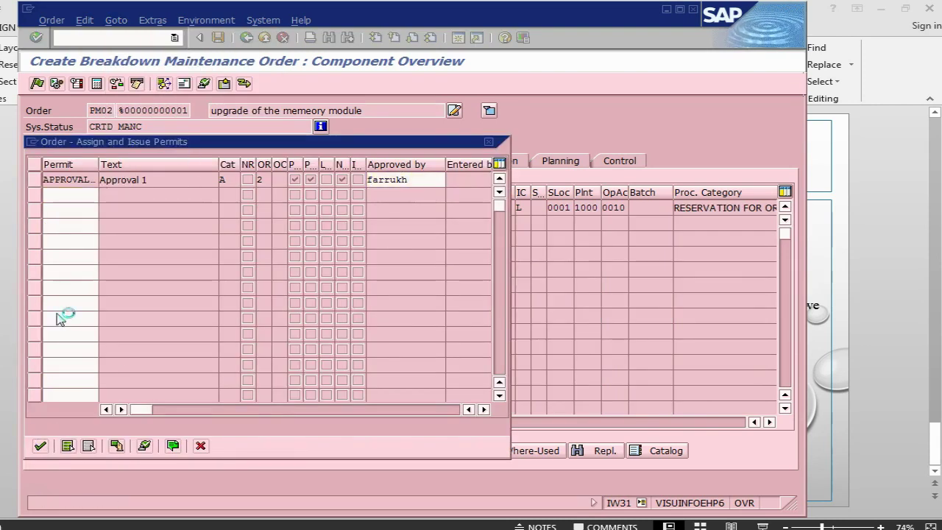
- Release the breakdown maintenance order and save it
{"action": "left_click", "coordinate": [37, 83]}
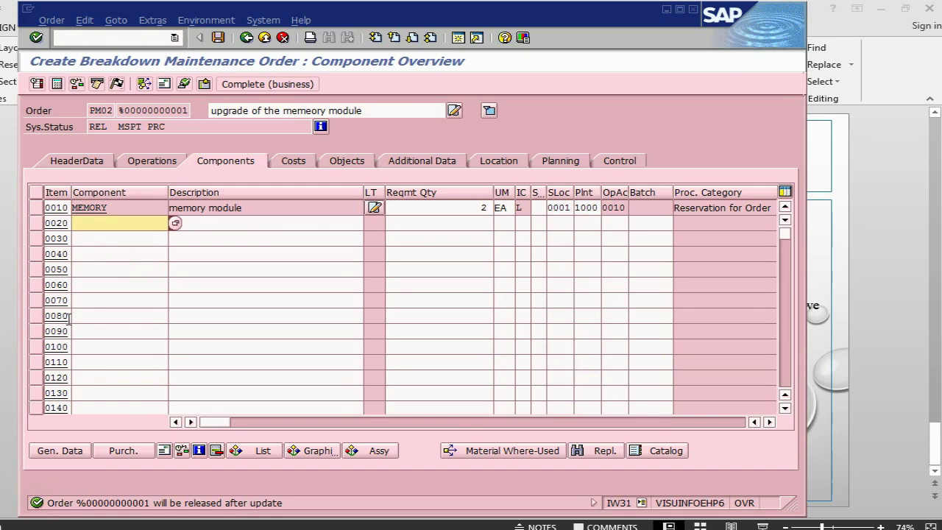
{"action": "left_click", "coordinate": [218, 38]}
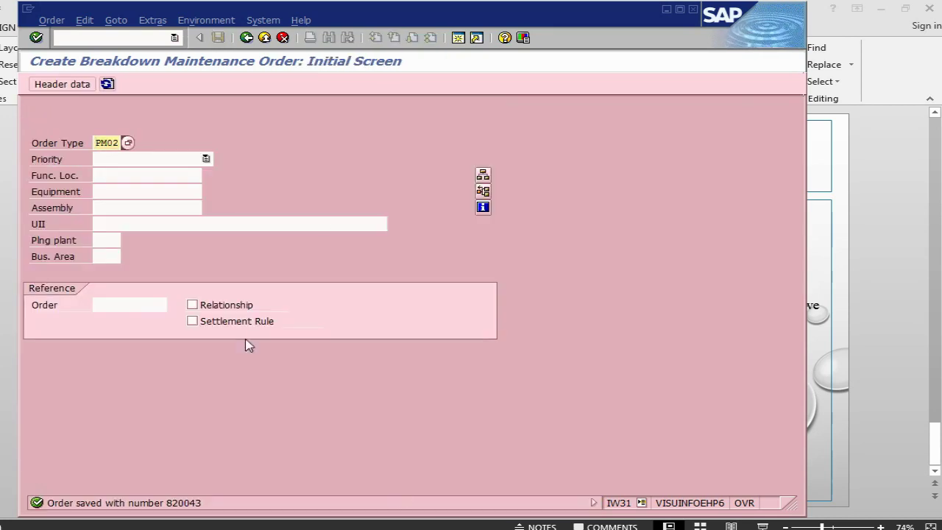
- Check the instruction slide, return to SAP and bring up the view selection for material memory in transaction MM03
{"action": "key", "text": "alt+Tab"}
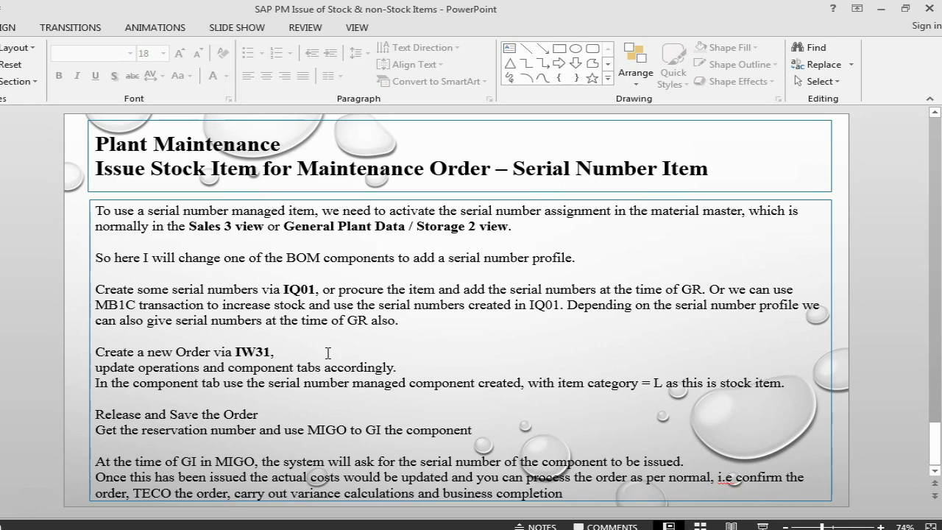
{"action": "key", "text": "alt+Tab"}
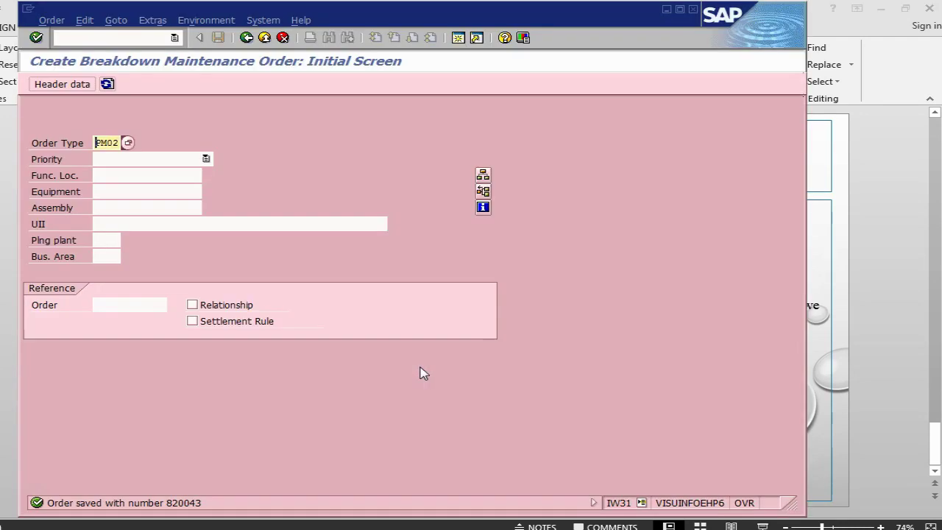
{"action": "left_click", "coordinate": [127, 38]}
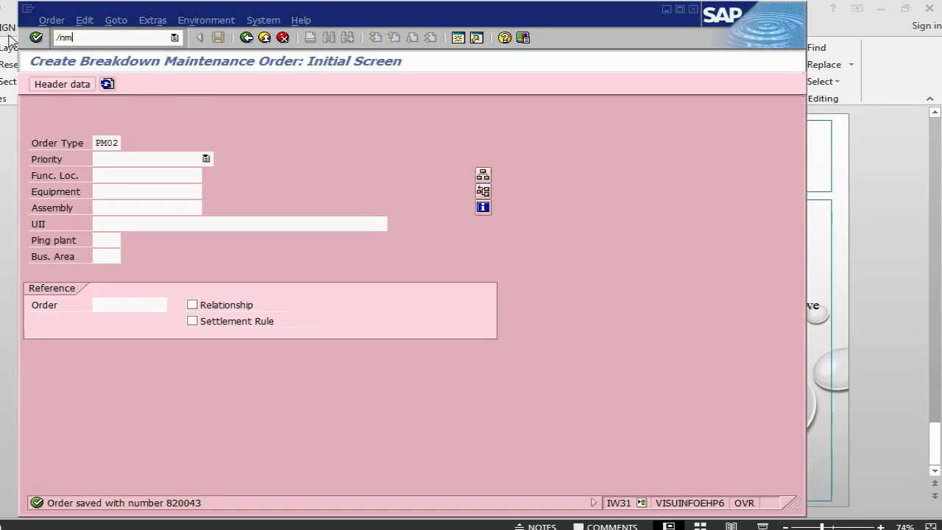
{"action": "key", "text": "Return"}
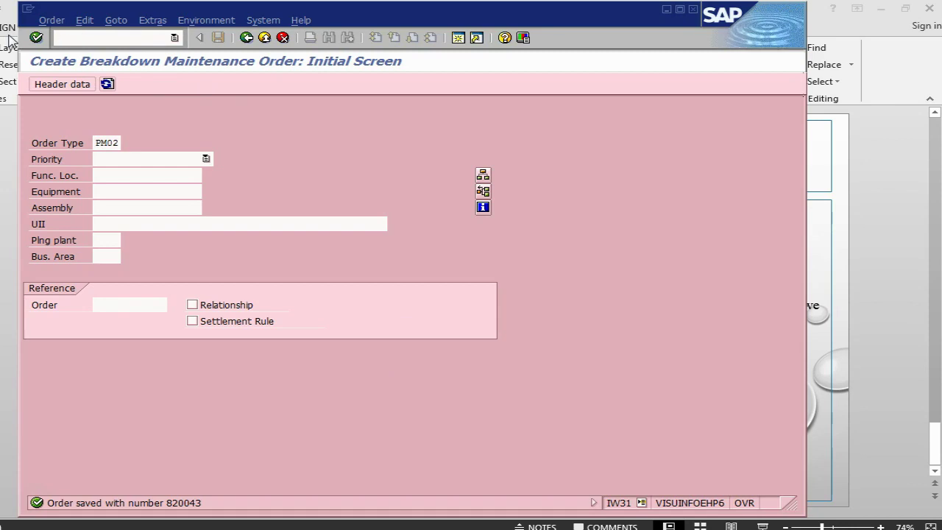
{"action": "type", "text": "me"}
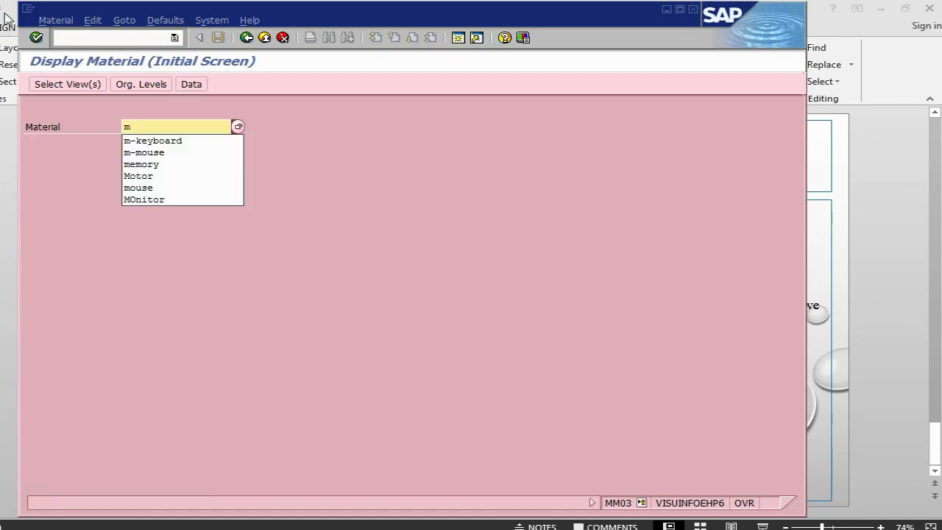
{"action": "left_click", "coordinate": [148, 164]}
{"action": "key", "text": "Return"}
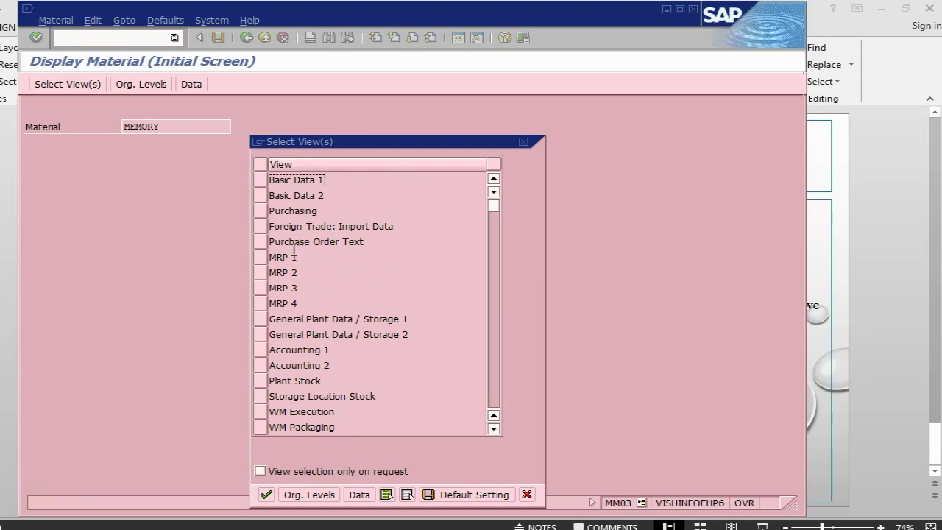
- Check the required view on the instruction slide and select General Plant Data / Storage 2 for the memory material
{"action": "key", "text": "alt+Tab"}
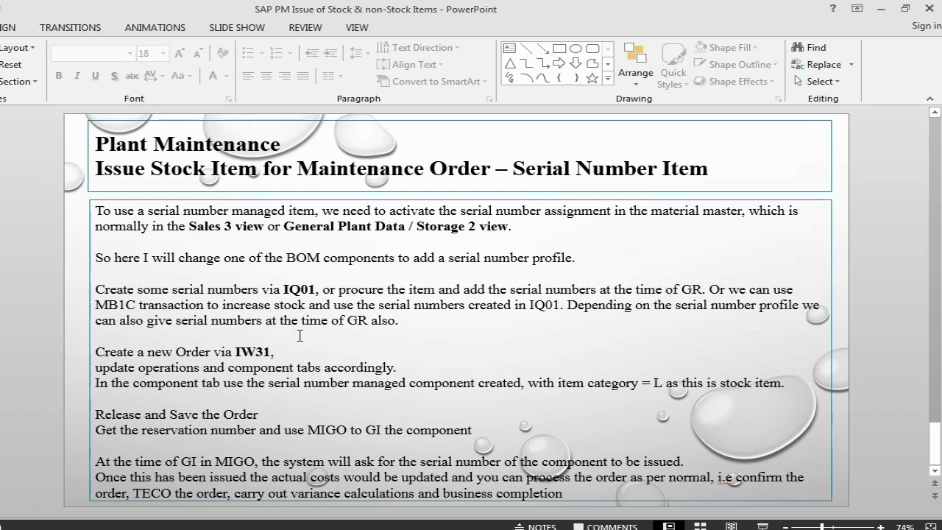
{"action": "left_click_drag", "start_coordinate": [286, 226], "coordinate": [482, 226]}
{"action": "key", "text": "alt+Tab"}
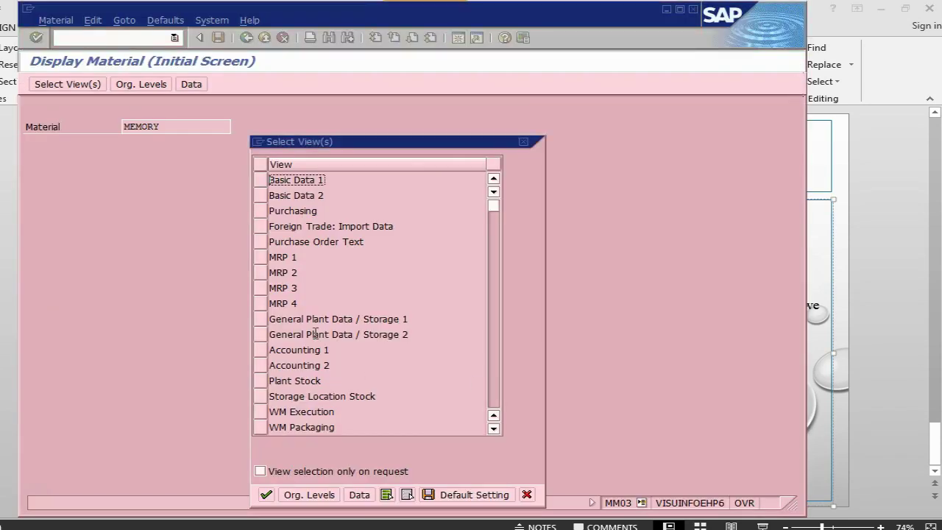
{"action": "left_click", "coordinate": [260, 335]}
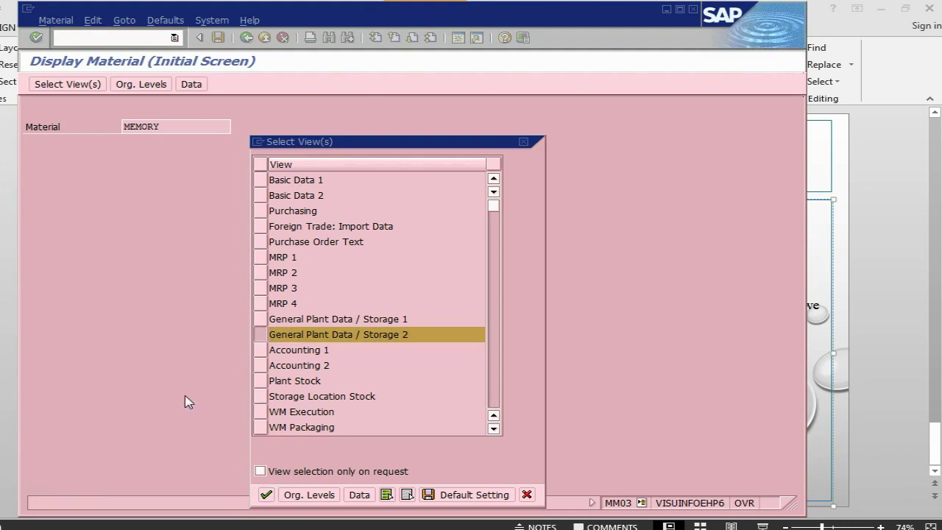
{"action": "key", "text": "alt+Tab"}
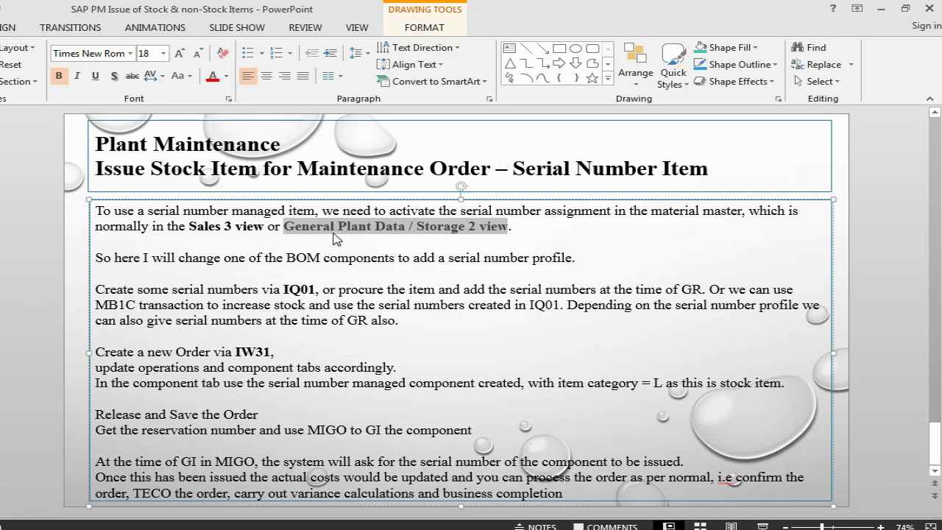
{"action": "key", "text": "alt+Tab"}
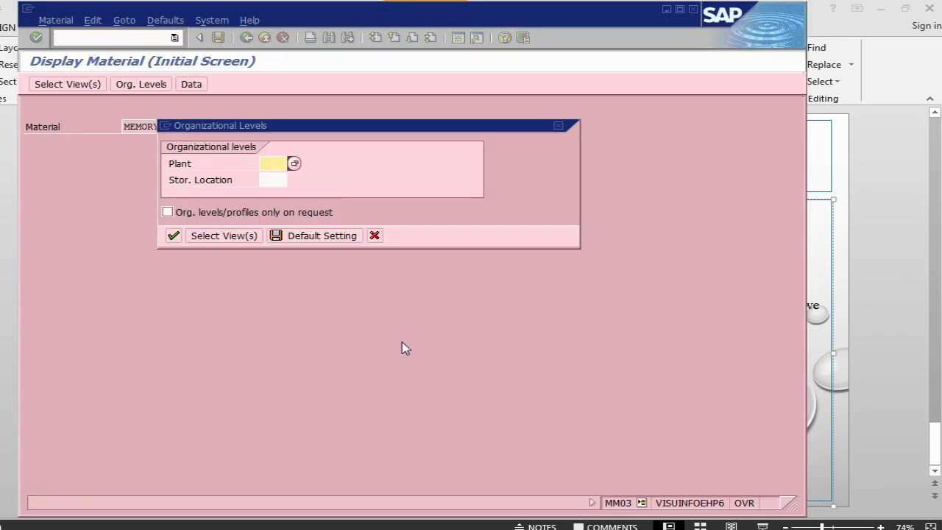
- Display the view for plant 1000 and storage location 0001, and examine the available values for its serial number profile
{"action": "type", "text": "1000"}
{"action": "key", "text": "Tab"}
{"action": "type", "text": "0001"}
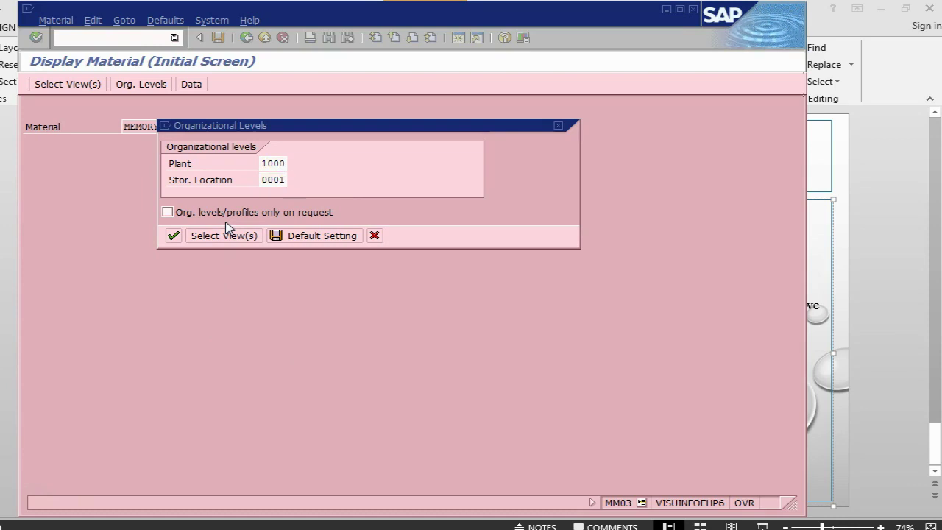
{"action": "key", "text": "Return"}
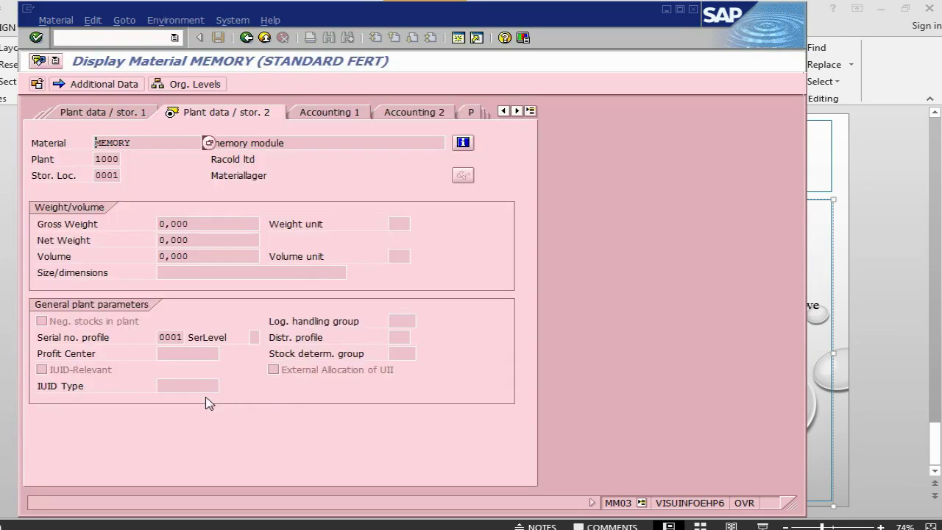
{"action": "double_click", "coordinate": [178, 336]}
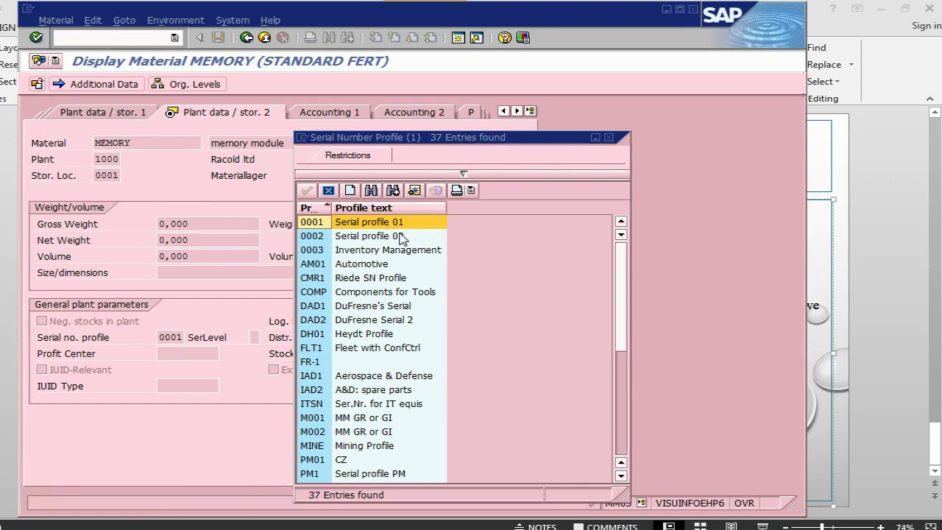
{"action": "left_click", "coordinate": [608, 138]}
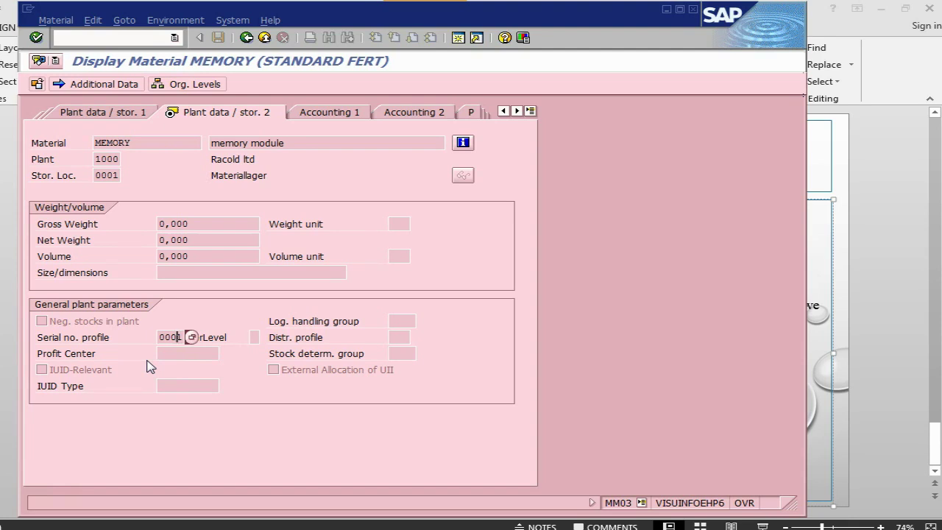
- Display the released breakdown maintenance order in transaction IW33
{"action": "left_click", "coordinate": [93, 38]}
{"action": "key", "text": "Return"}
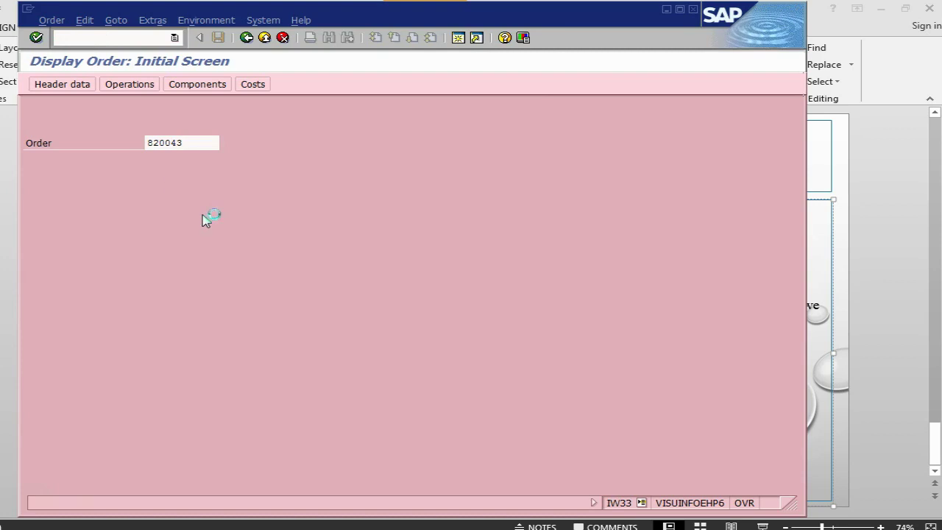
{"action": "key", "text": "Return"}
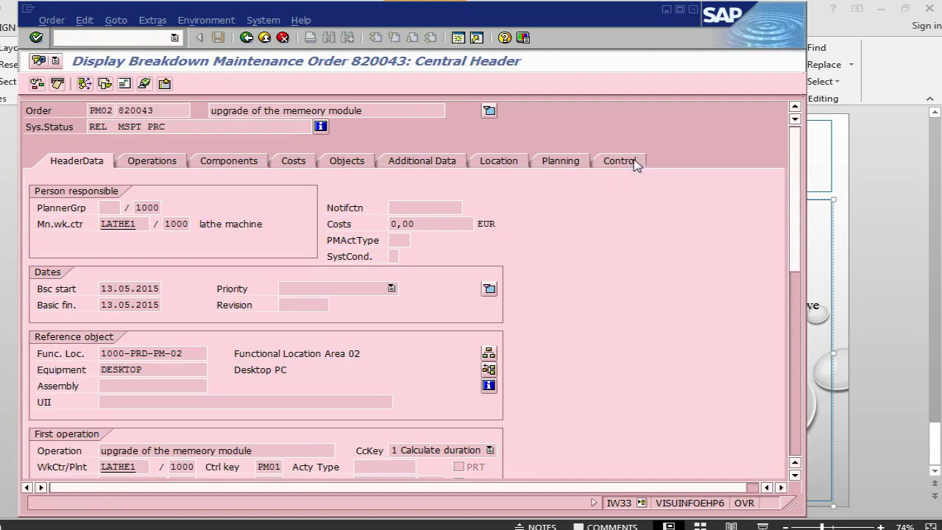
- In a new session, check the warehouse stock of material MEMORY in plant 1000 with transaction MB52
{"action": "left_click", "coordinate": [522, 37]}
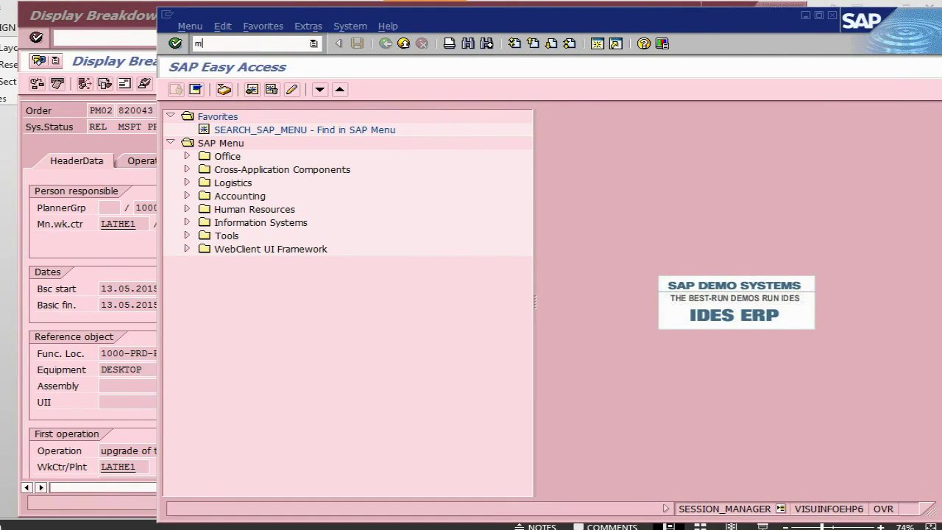
{"action": "type", "text": "mb52"}
{"action": "key", "text": "Return"}
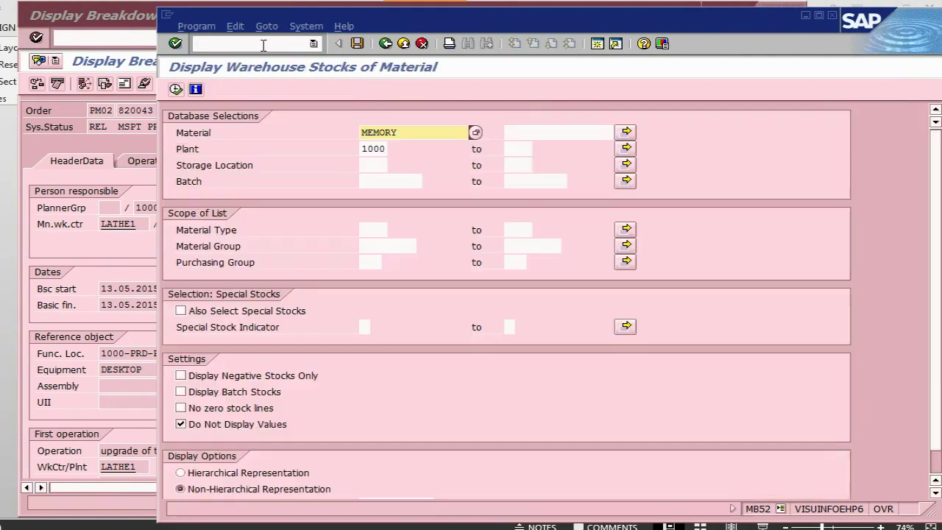
{"action": "left_click", "coordinate": [176, 89]}
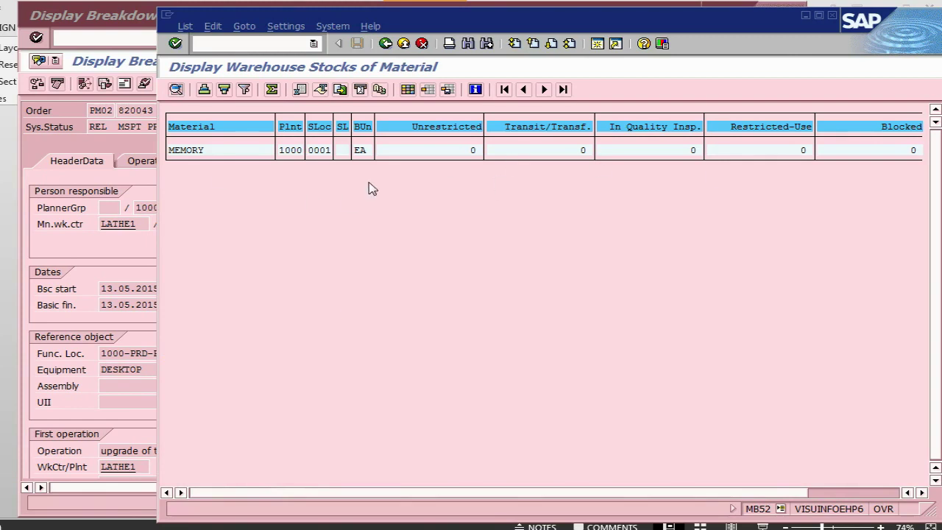
- Return to the maintenance order, review its costs and open the memory component's details to check the reservation
{"action": "key", "text": "alt+Tab"}
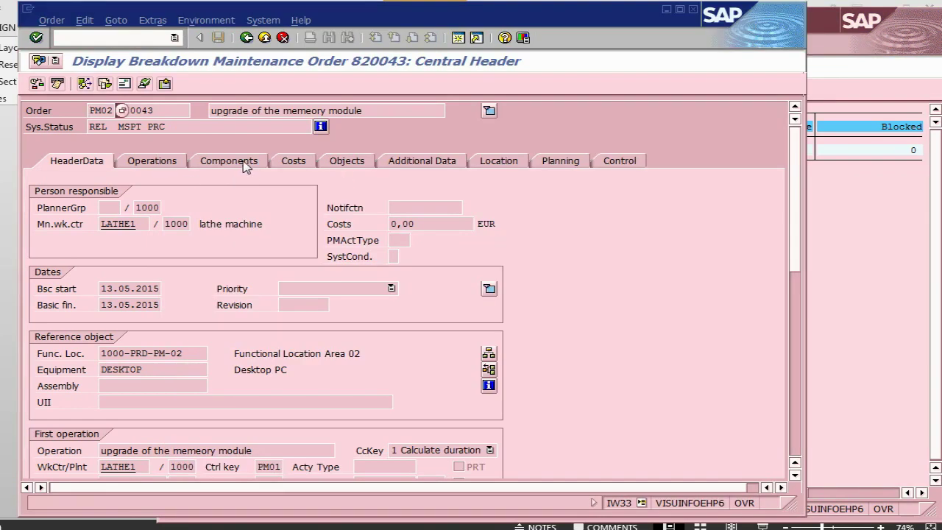
{"action": "left_click", "coordinate": [245, 163]}
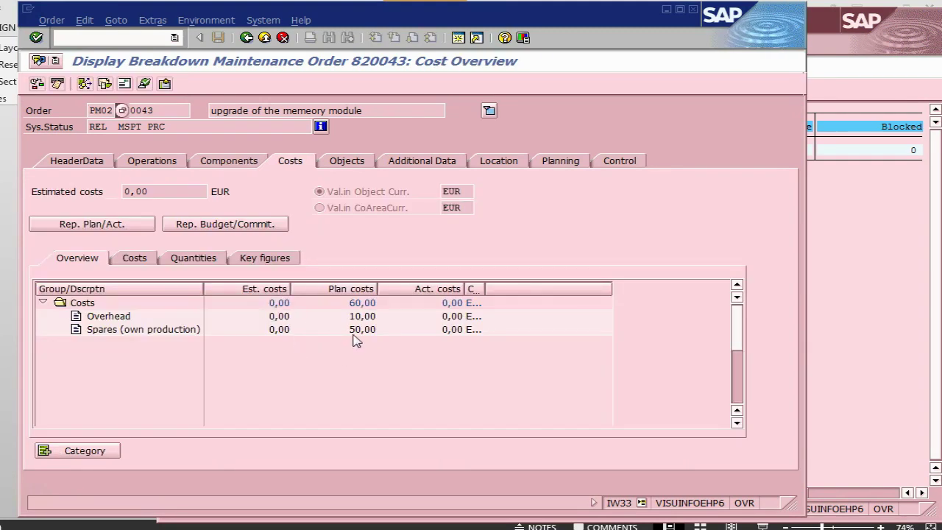
{"action": "left_click", "coordinate": [225, 162]}
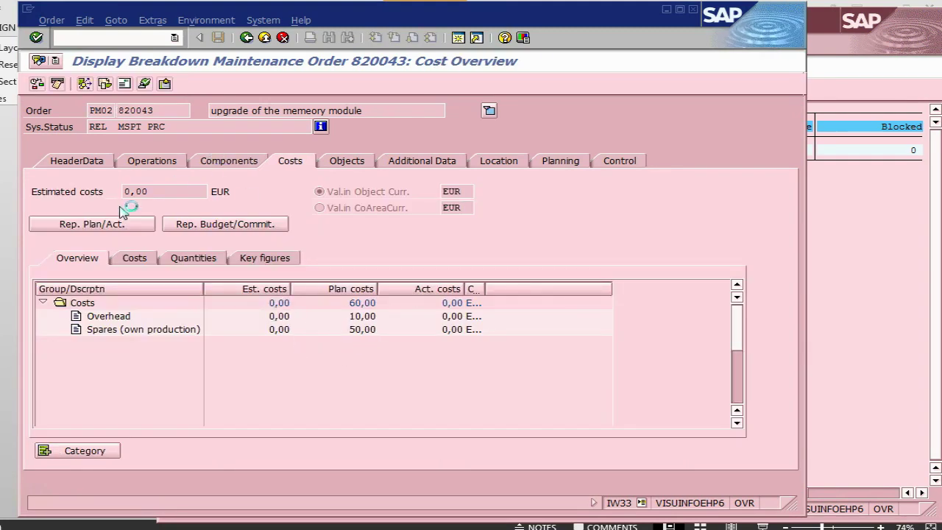
{"action": "left_click", "coordinate": [39, 210]}
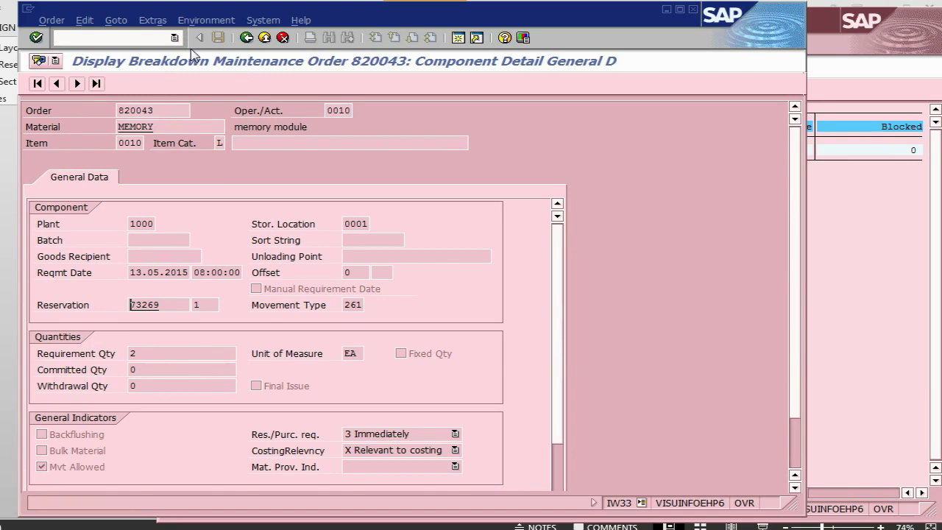
- Return to the stock session and display the stock/requirements list for material MEMORY in plant 1000 with transaction MD04
{"action": "key", "text": "alt+Tab"}
{"action": "key", "text": "alt+Tab"}
{"action": "key", "text": "alt+Tab"}
{"action": "key", "text": "alt+Tab"}
{"action": "key", "text": "alt+Tab"}
{"action": "key", "text": "alt+Tab"}
{"action": "key", "text": "alt+Tab"}
{"action": "key", "text": "alt+Tab"}
{"action": "key", "text": "alt+Tab"}
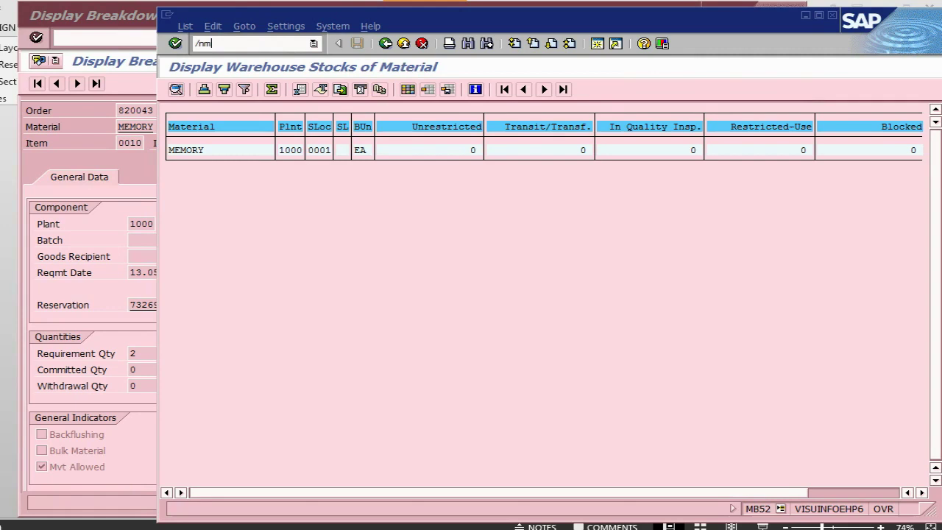
{"action": "key", "text": "Return"}
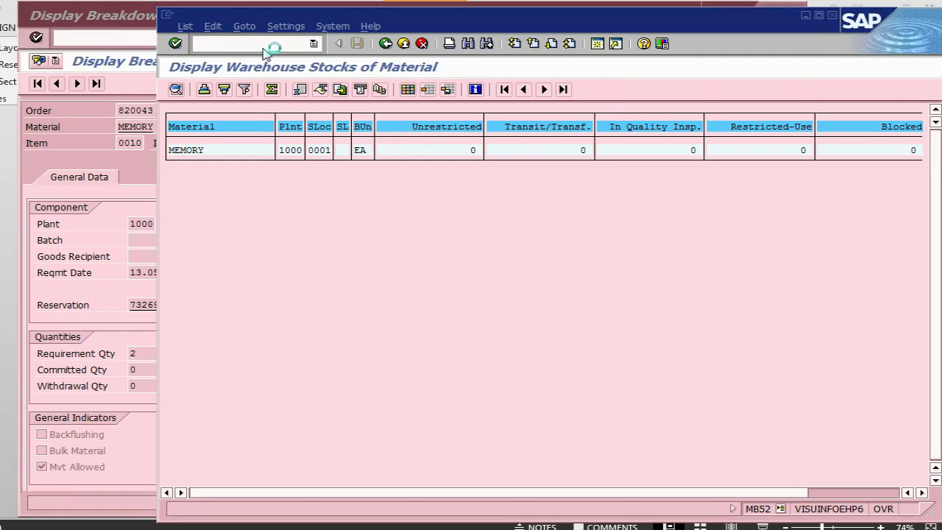
{"action": "key", "text": "Return"}
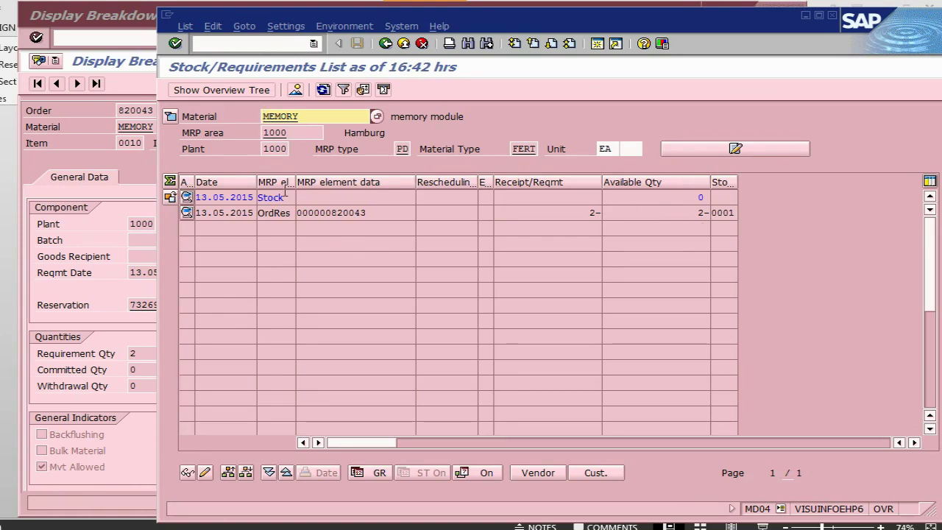
- Run single-item, multi-level MRP for material MEMORY in transaction MD02 with planning mode 3
{"action": "left_click", "coordinate": [227, 44]}
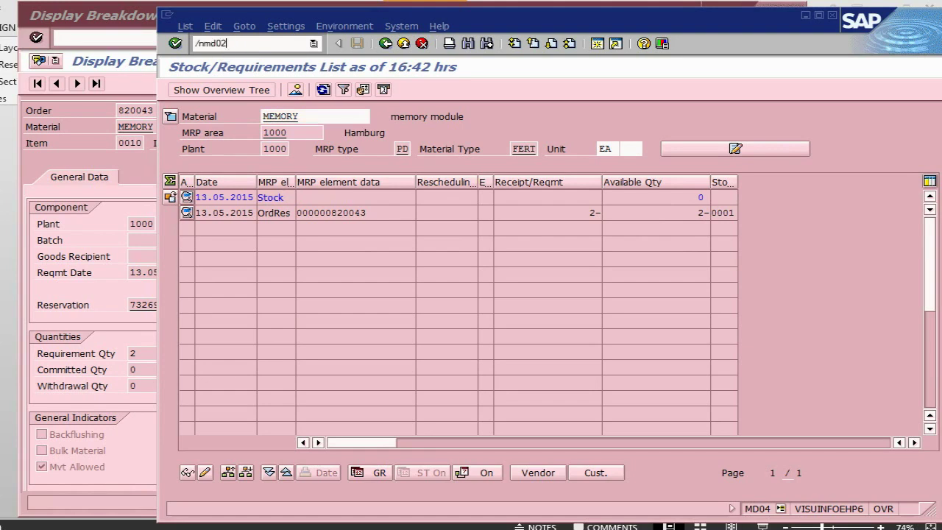
{"action": "key", "text": "Return"}
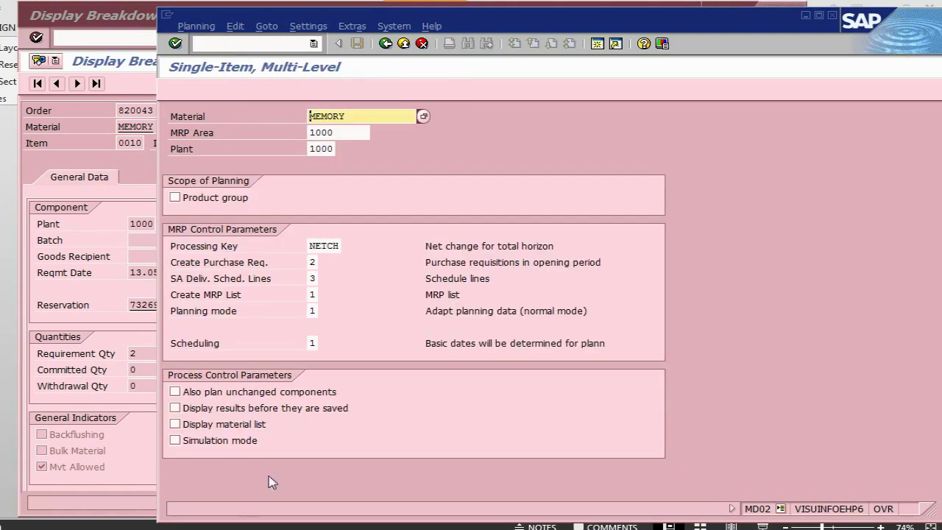
{"action": "left_click", "coordinate": [310, 310]}
{"action": "type", "text": "3"}
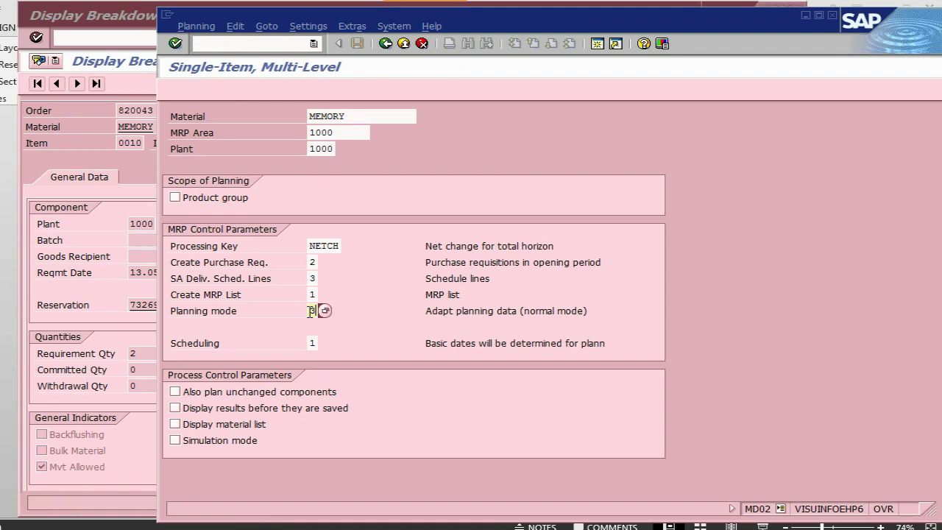
{"action": "key", "text": "Return"}
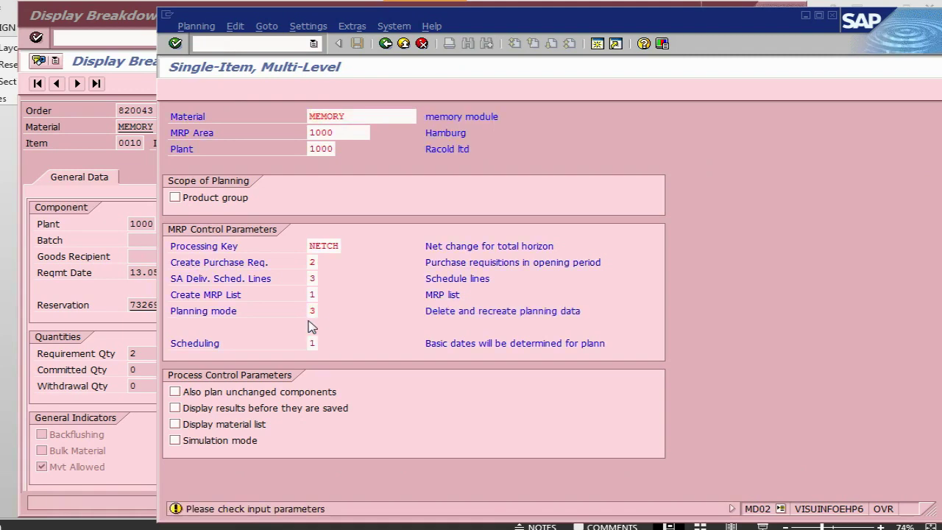
{"action": "key", "text": "Return"}
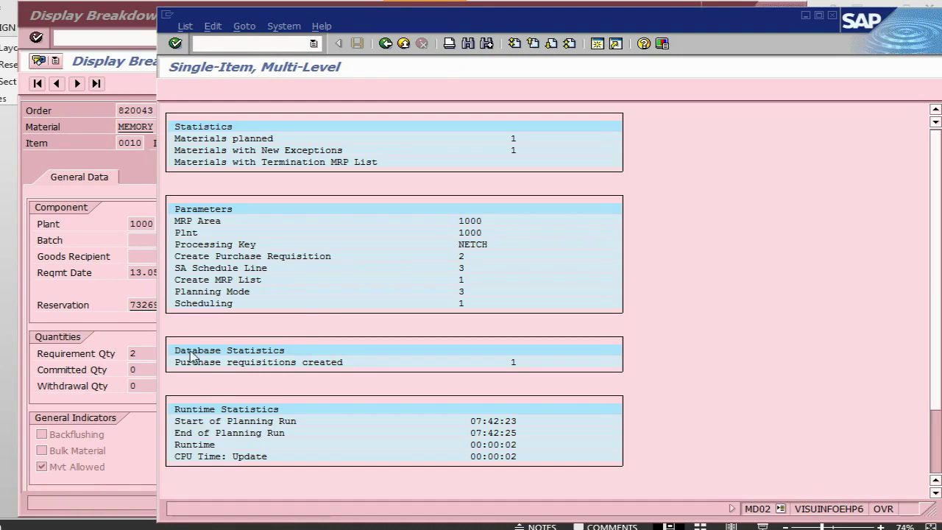
- Review the planning run's purchase requisition statistics and reopen the MD04 stock/requirements list for material MEMORY
{"action": "left_click_drag", "start_coordinate": [175, 362], "coordinate": [565, 374]}
{"action": "key", "text": "ctrl+c"}
{"action": "left_click", "coordinate": [257, 43]}
{"action": "key", "text": "Return"}
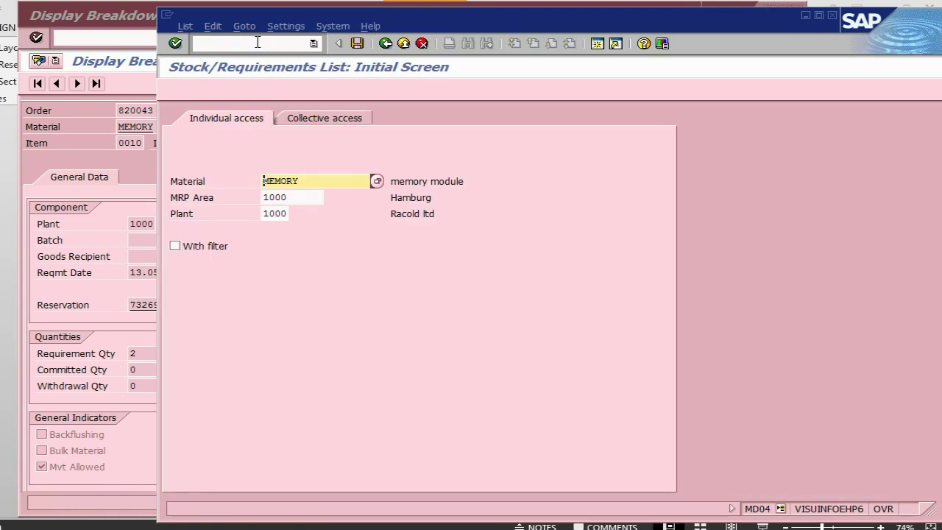
{"action": "key", "text": "Return"}
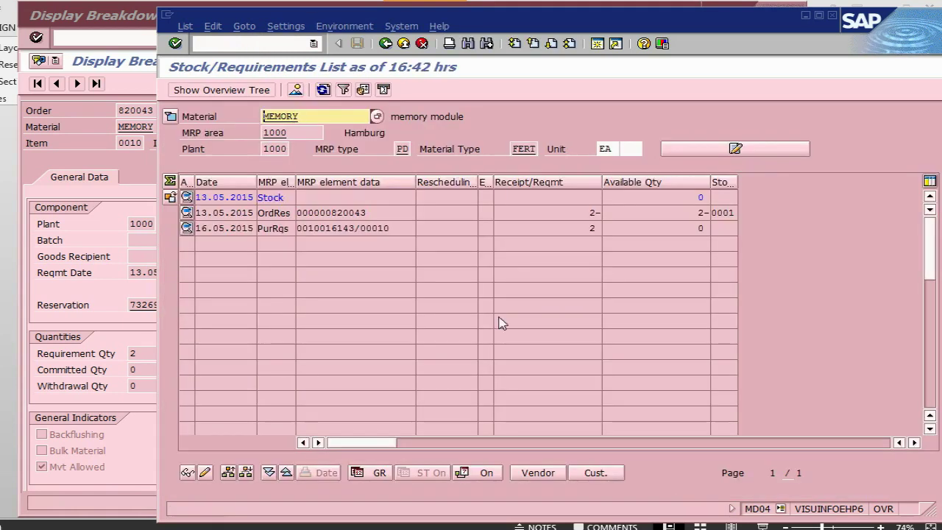
- Create a standard purchase order from the memory requisition, setting purchasing organization 1000 and adopting the open requisition as its item
{"action": "left_click", "coordinate": [186, 228]}
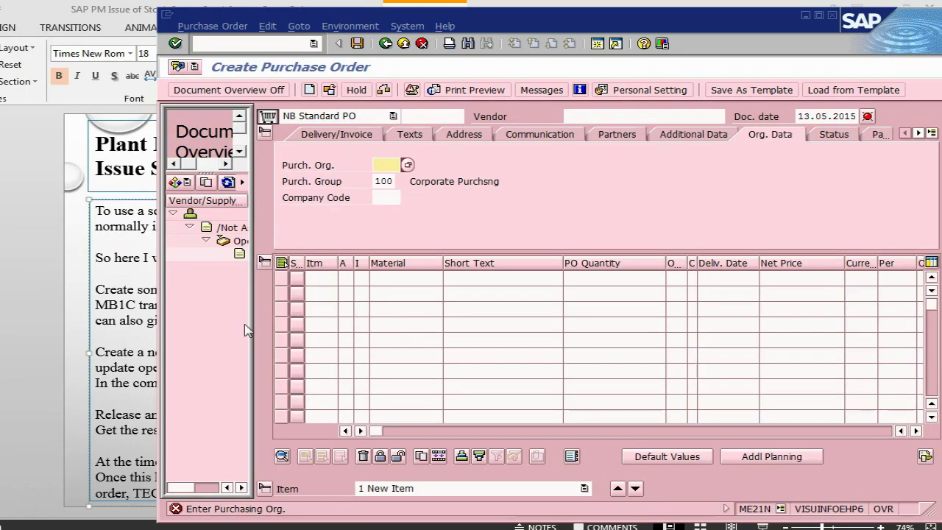
{"action": "left_click_drag", "start_coordinate": [254, 328], "coordinate": [331, 313]}
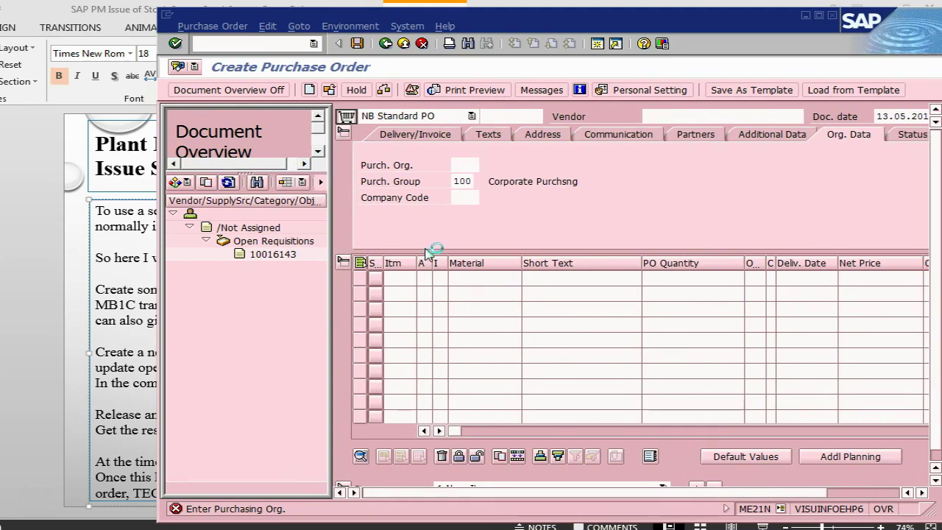
{"action": "left_click", "coordinate": [465, 165]}
{"action": "type", "text": "1"}
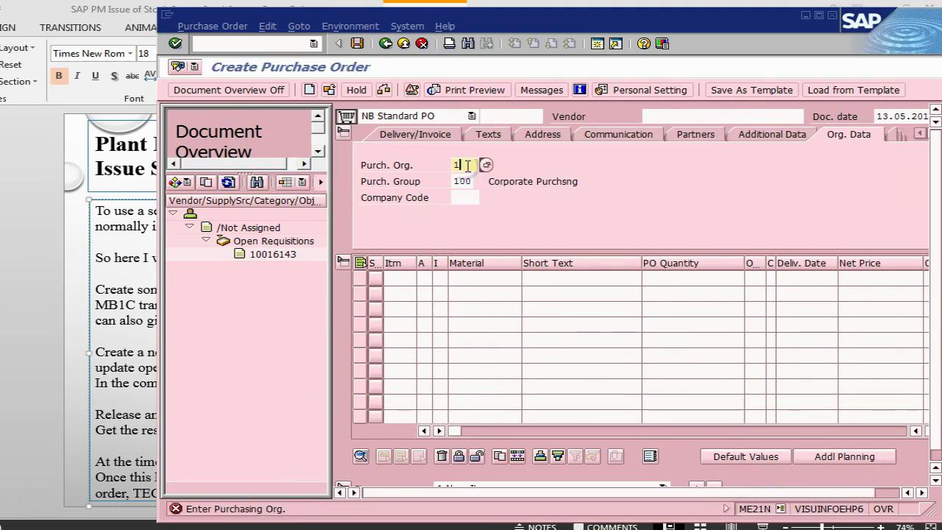
{"action": "type", "text": "000"}
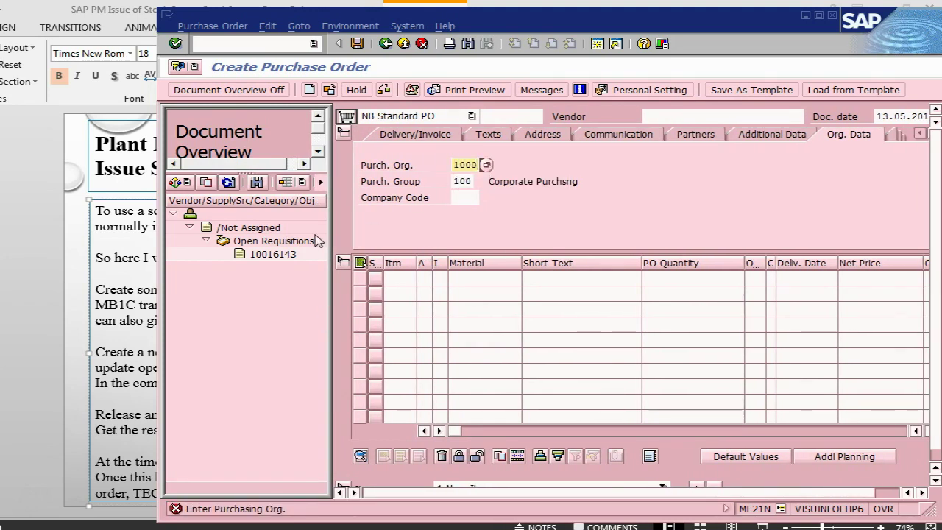
{"action": "left_click", "coordinate": [262, 254]}
{"action": "left_click_drag", "start_coordinate": [264, 263], "coordinate": [347, 120]}
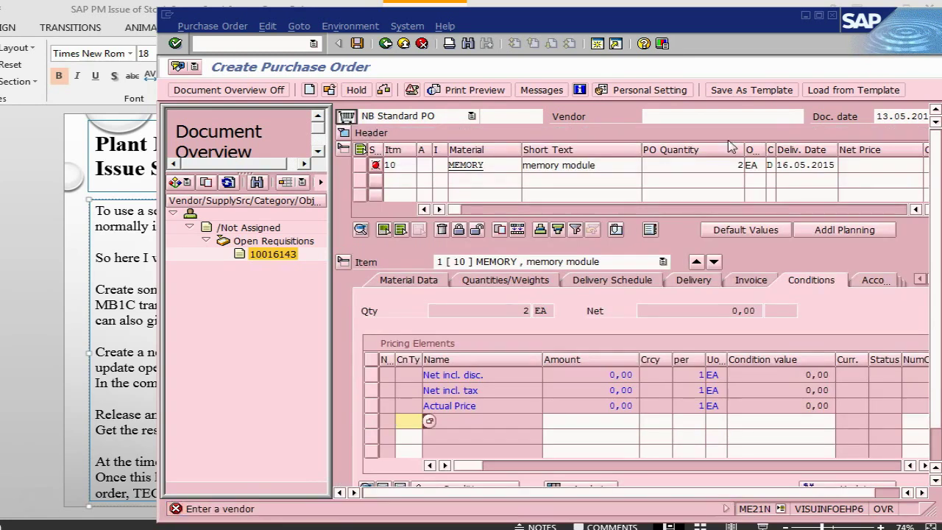
- Assign vendor 2500 Ancol Corp. to the purchase order
{"action": "left_click", "coordinate": [725, 116]}
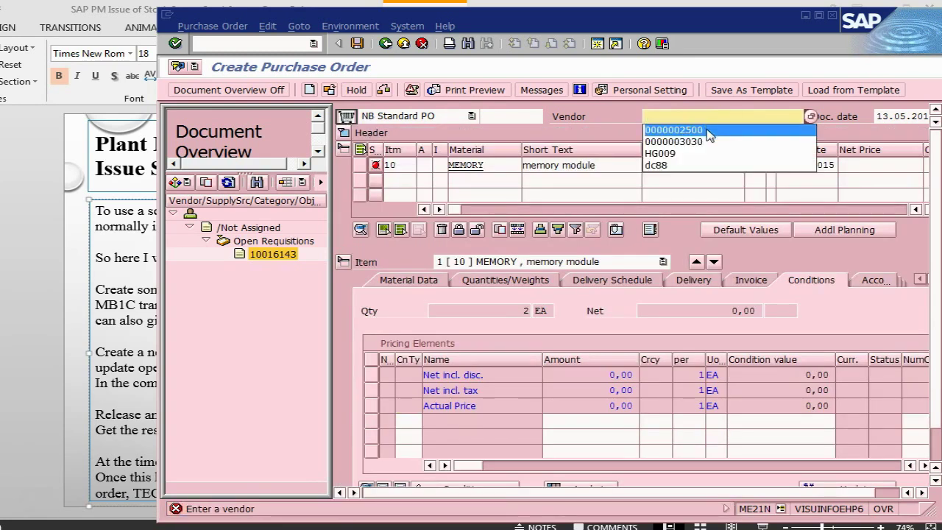
{"action": "left_click", "coordinate": [705, 130]}
{"action": "key", "text": "Return"}
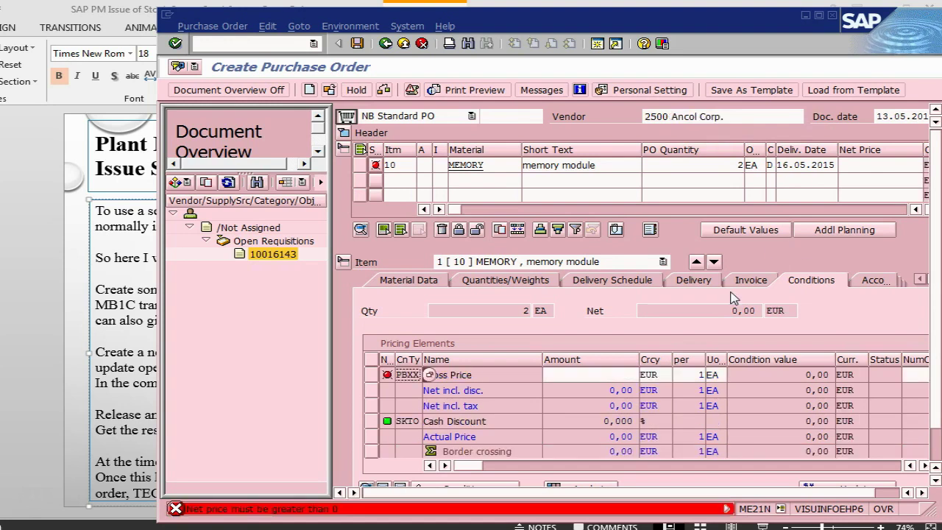
- Set the gross price of the MEMORY item to 25 EUR and save the purchase order
{"action": "left_click", "coordinate": [622, 375]}
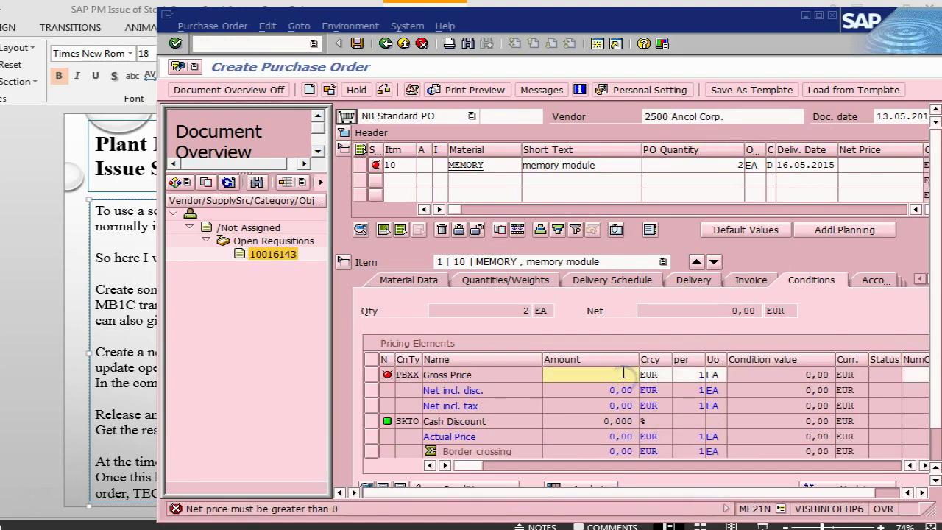
{"action": "key", "text": "Return"}
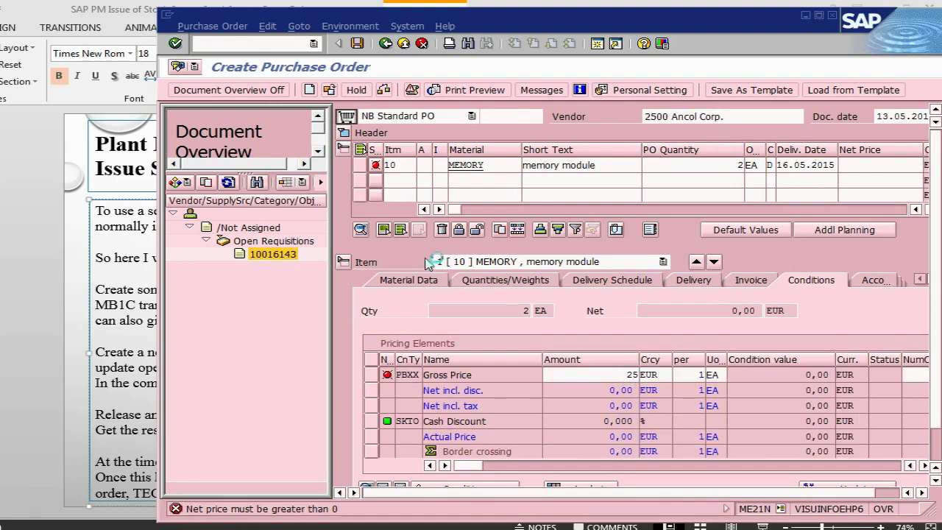
{"action": "left_click", "coordinate": [244, 90]}
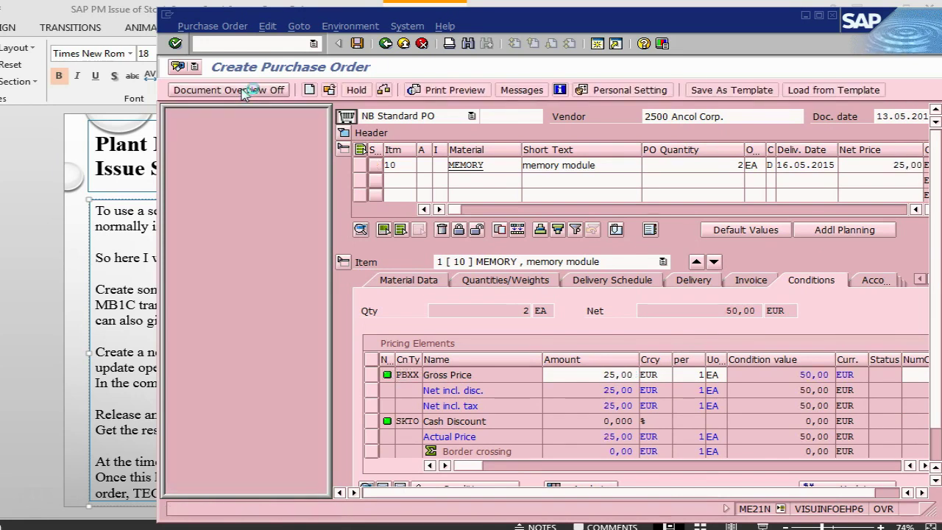
{"action": "left_click", "coordinate": [358, 44]}
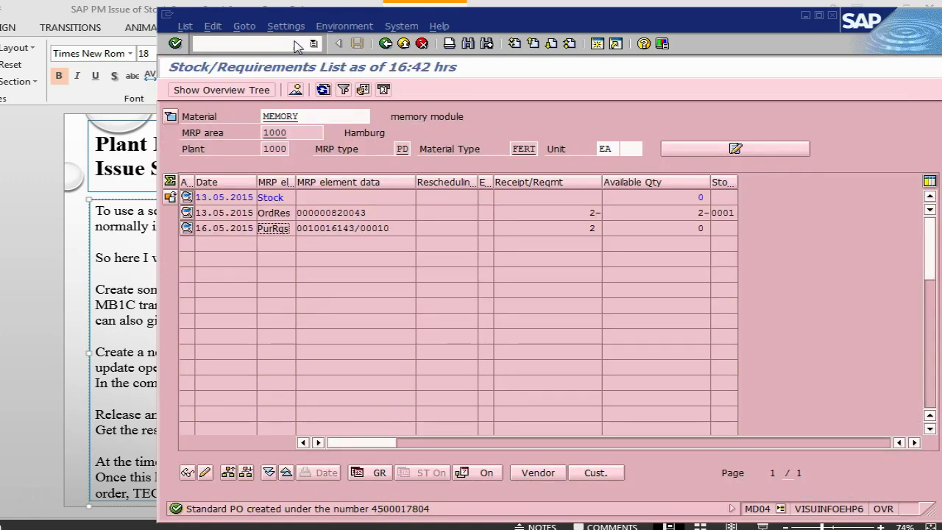
- Refresh the stock/requirements list for material MEMORY and check its purchase order element
{"action": "left_click", "coordinate": [269, 44]}
{"action": "left_click", "coordinate": [322, 90]}
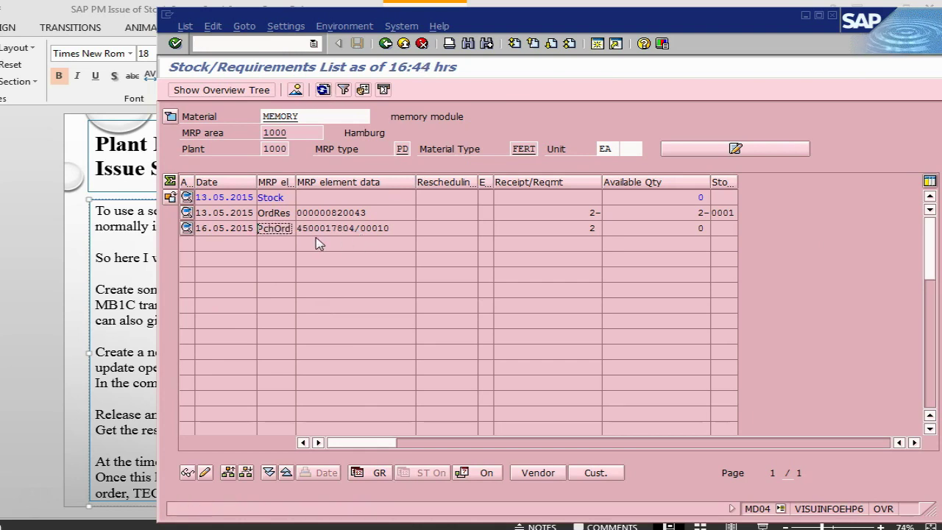
{"action": "left_click_drag", "start_coordinate": [358, 229], "coordinate": [298, 228]}
{"action": "left_click", "coordinate": [331, 262]}
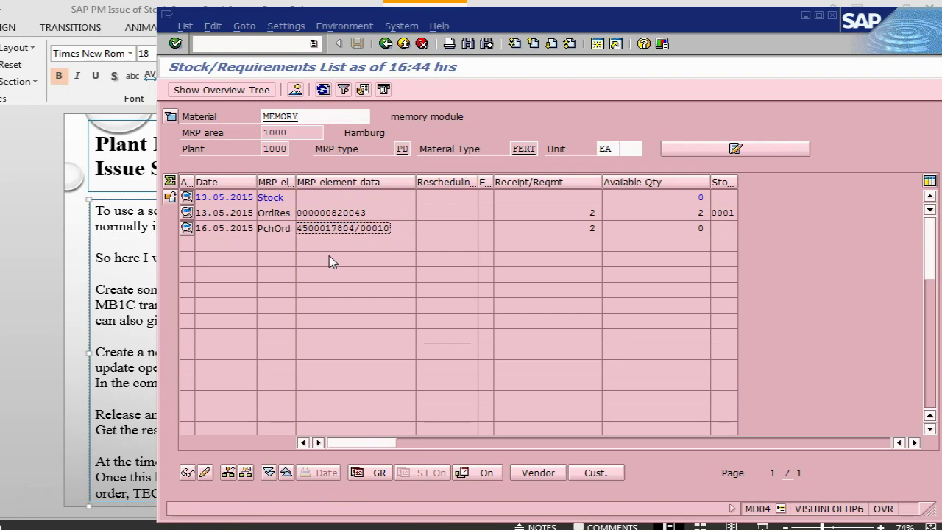
- Switch to the other SAP session, start transaction MIGO and set the operation to A01 Goods Receipt
{"action": "key", "text": "alt+Tab"}
{"action": "key", "text": "alt+Tab"}
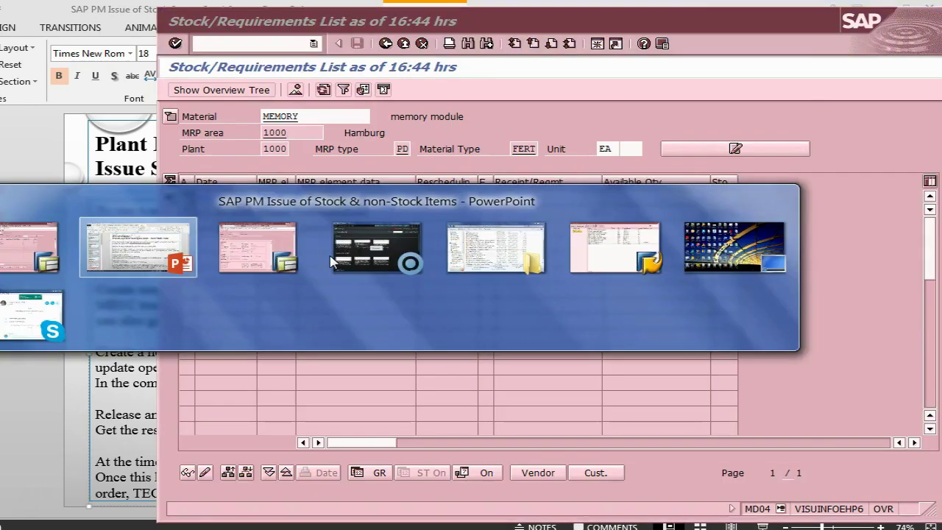
{"action": "key", "text": "alt+Tab"}
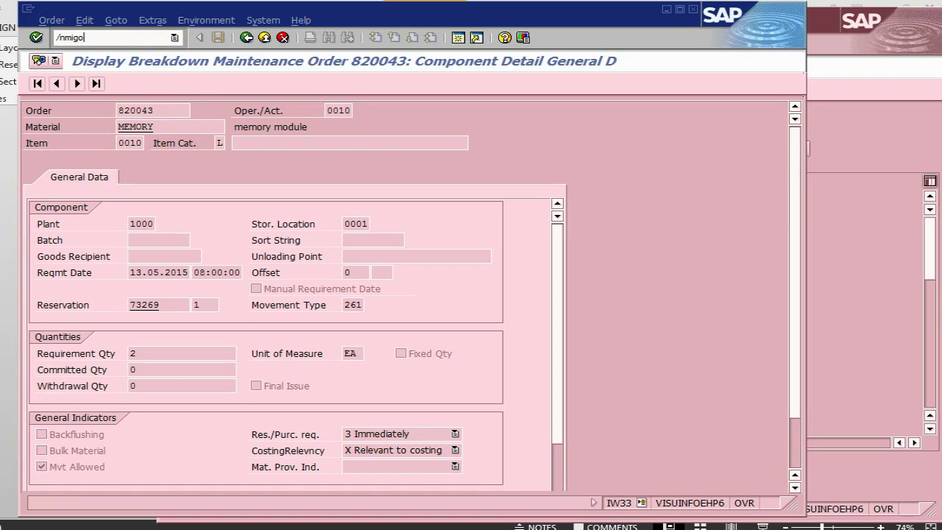
{"action": "key", "text": "Return"}
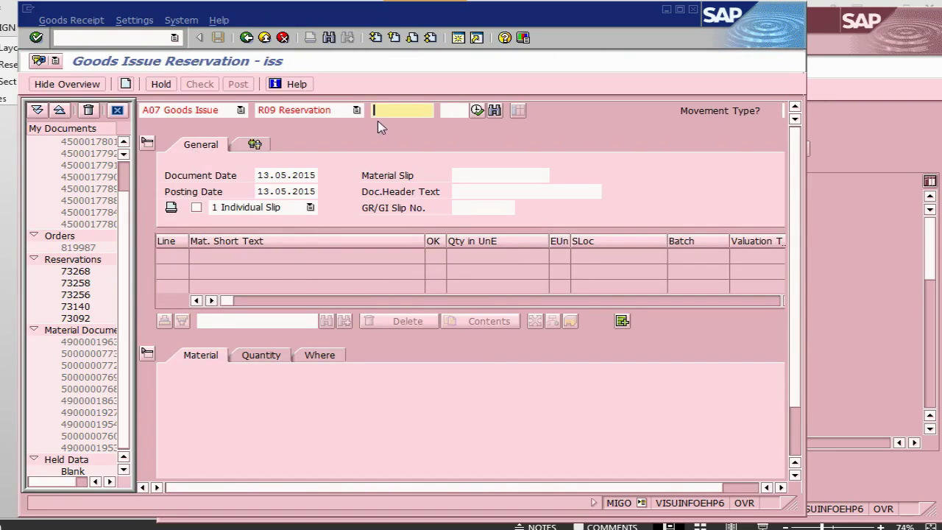
{"action": "left_click", "coordinate": [241, 109]}
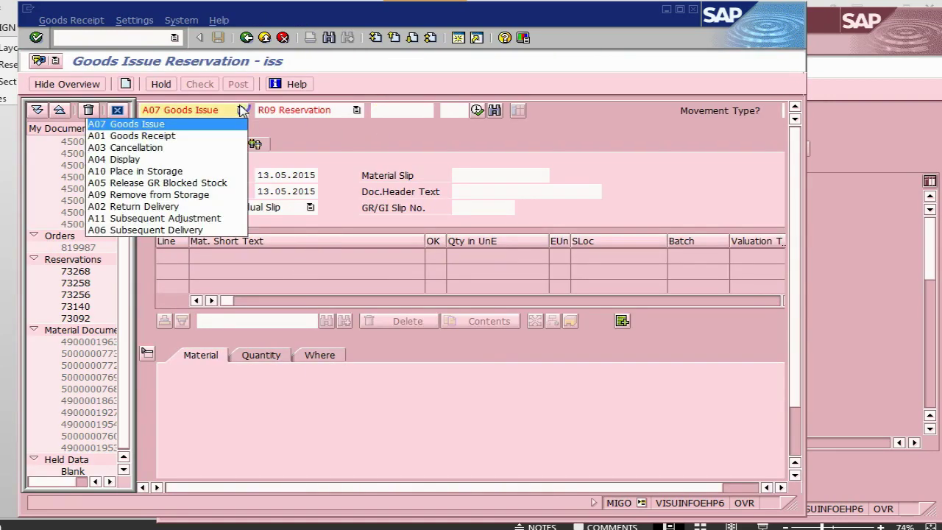
{"action": "left_click", "coordinate": [218, 136]}
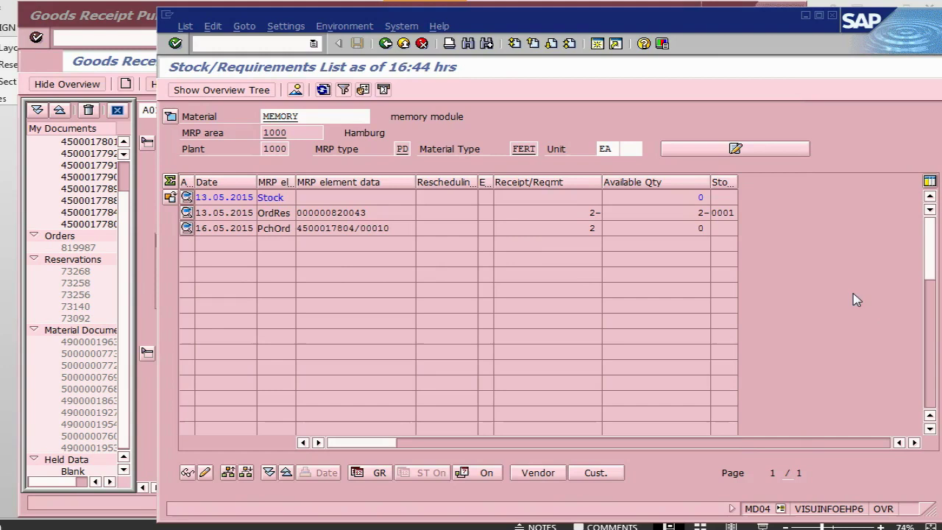
- Copy the purchase order number from the stock/requirements list and load that order into the MIGO goods receipt
{"action": "left_click_drag", "start_coordinate": [356, 228], "coordinate": [297, 229]}
{"action": "key", "text": "ctrl+c"}
{"action": "key", "text": "alt+Tab"}
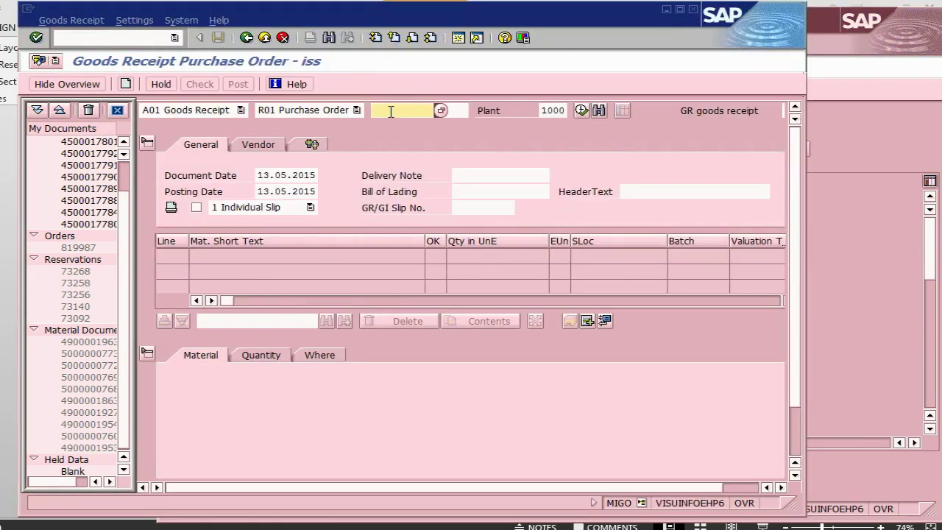
{"action": "key", "text": "ctrl+v"}
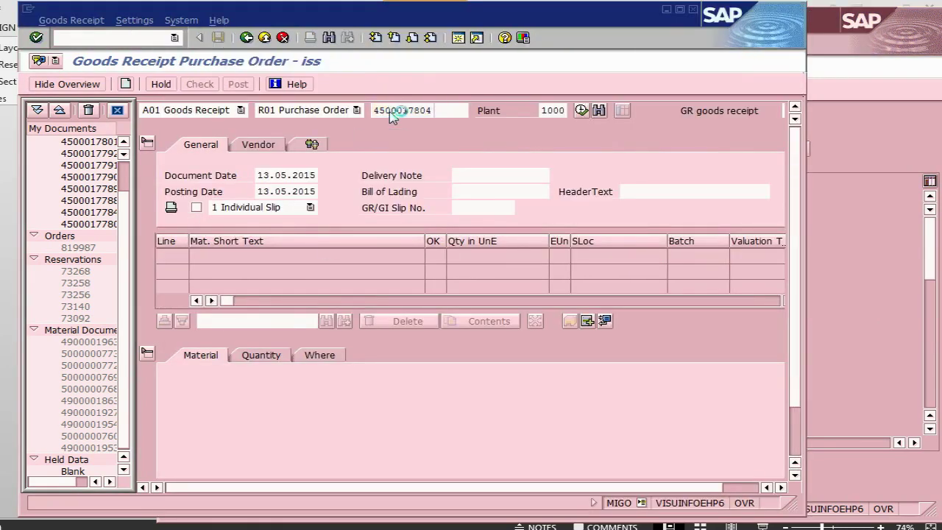
{"action": "key", "text": "Return"}
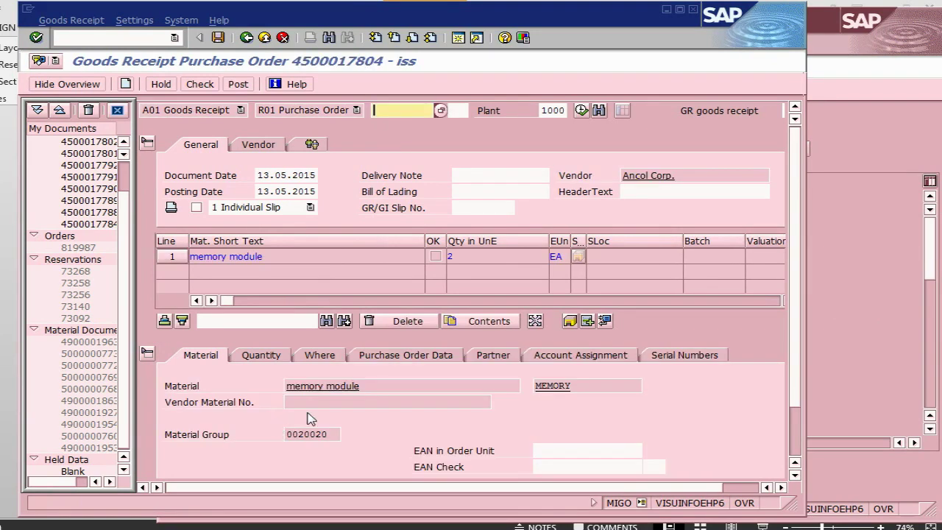
- Set the receiving storage location of the memory module item to 0001
{"action": "left_click", "coordinate": [266, 357]}
{"action": "left_click", "coordinate": [317, 356]}
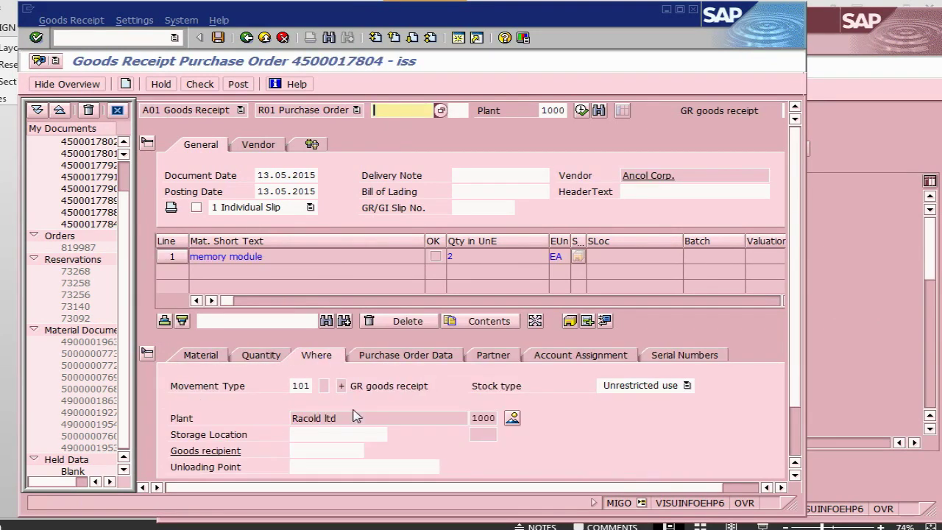
{"action": "left_click", "coordinate": [356, 435]}
{"action": "type", "text": "000"}
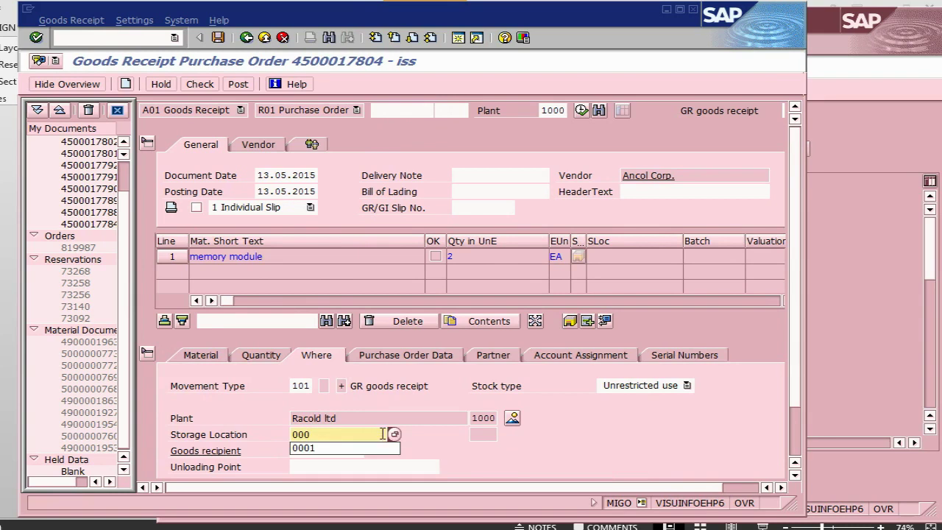
{"action": "left_click", "coordinate": [345, 449]}
- Review the item's purchase order data, partner and account assignment details, and open its serial number entry
{"action": "left_click", "coordinate": [389, 359]}
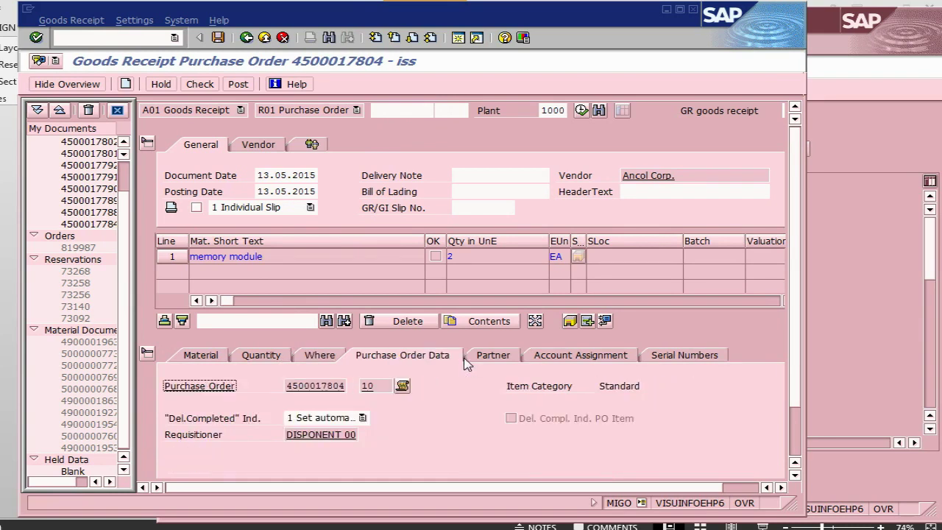
{"action": "left_click", "coordinate": [494, 359]}
{"action": "left_click", "coordinate": [564, 361]}
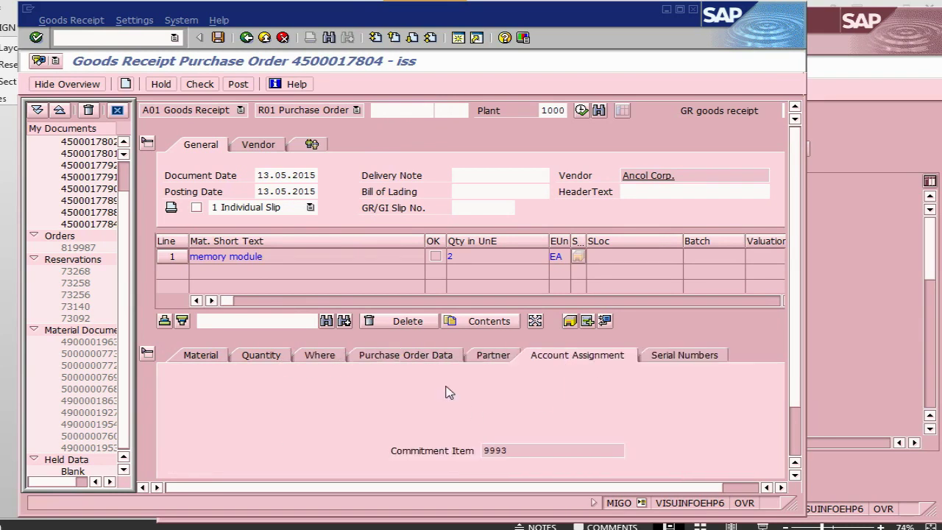
{"action": "left_click", "coordinate": [681, 357]}
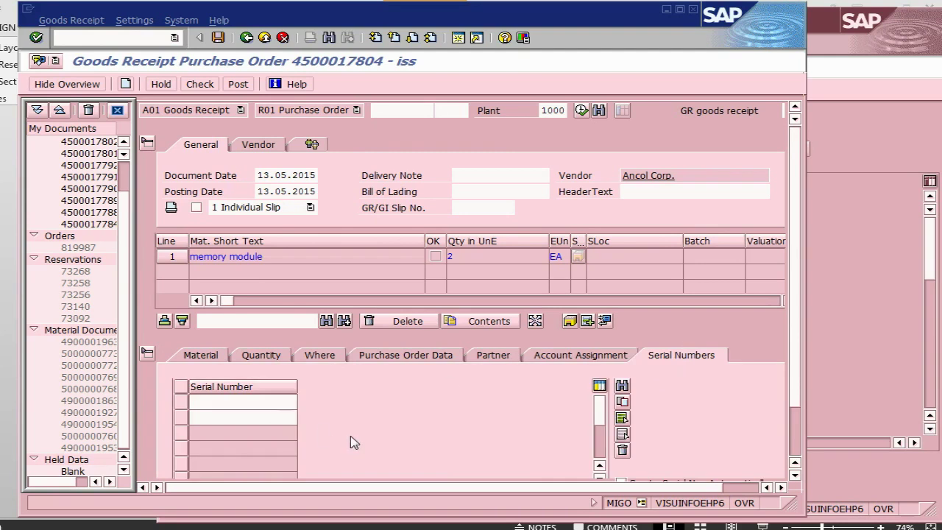
- Switch to the PowerPoint slide, examine the note on creating serial numbers via IQ01, and return to the SAP goods receipt
{"action": "key", "text": "alt+Tab"}
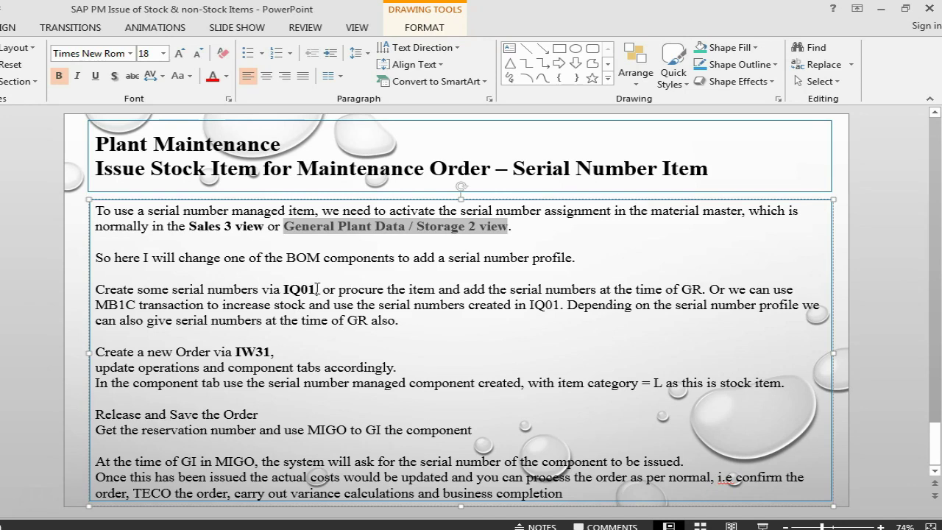
{"action": "left_click_drag", "start_coordinate": [317, 289], "coordinate": [284, 289]}
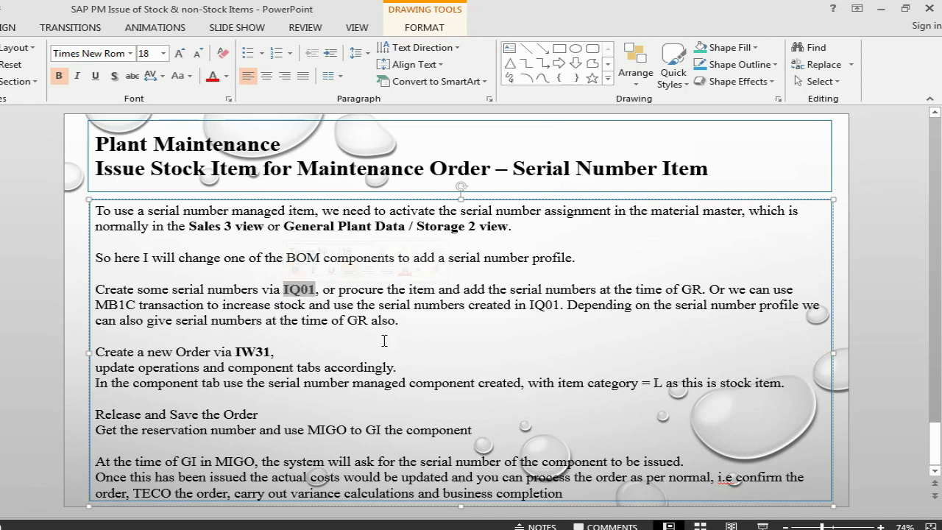
{"action": "key", "text": "alt+Tab"}
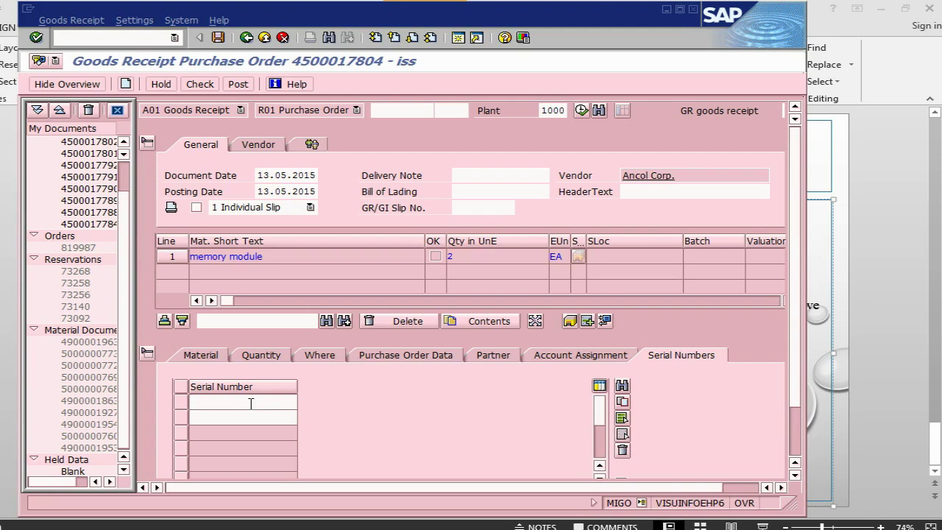
- Assign serial numbers Serial155 and serial179 to the two memory modules being received
{"action": "left_click", "coordinate": [229, 400]}
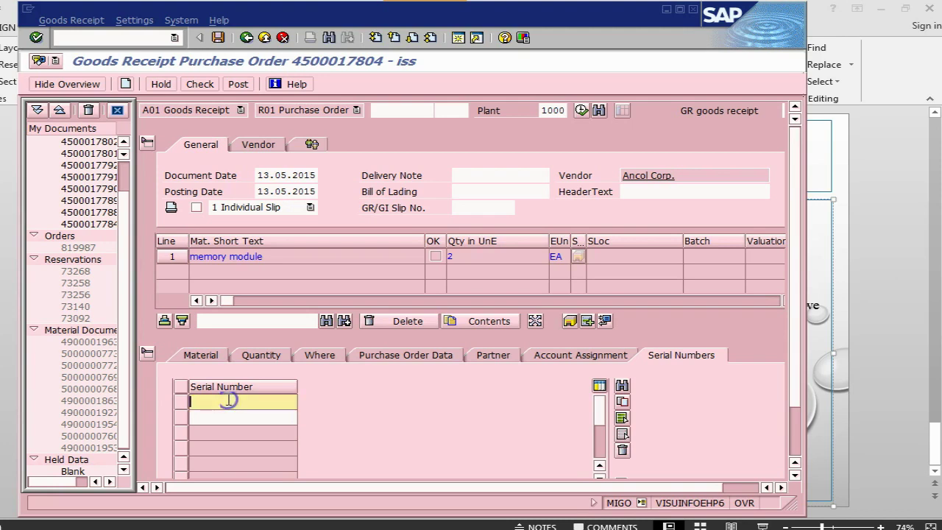
{"action": "type", "text": "Serial"}
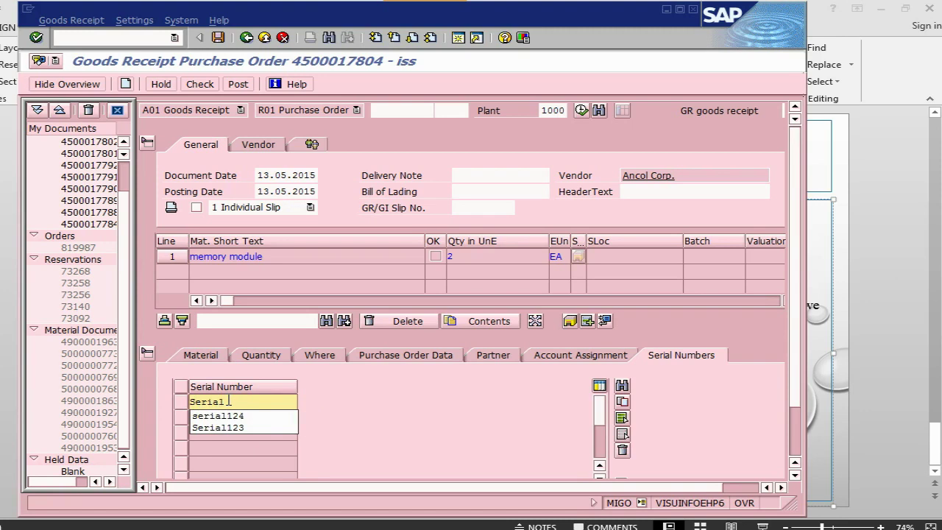
{"action": "type", "text": "155"}
{"action": "key", "text": "Tab"}
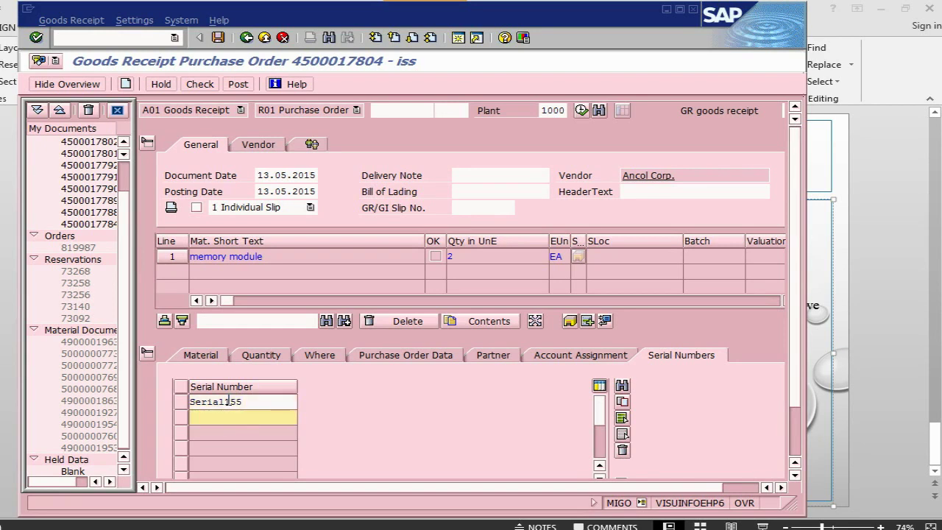
{"action": "type", "text": "serial"}
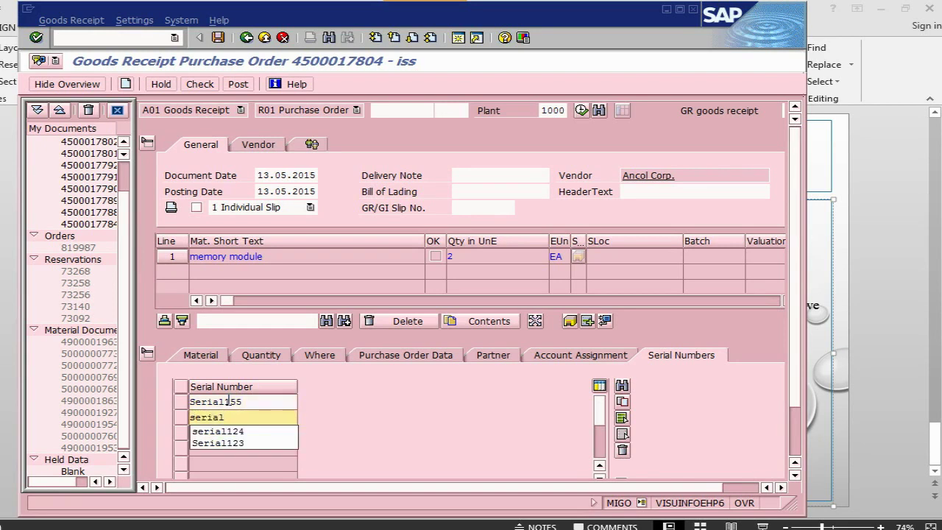
{"action": "type", "text": "179"}
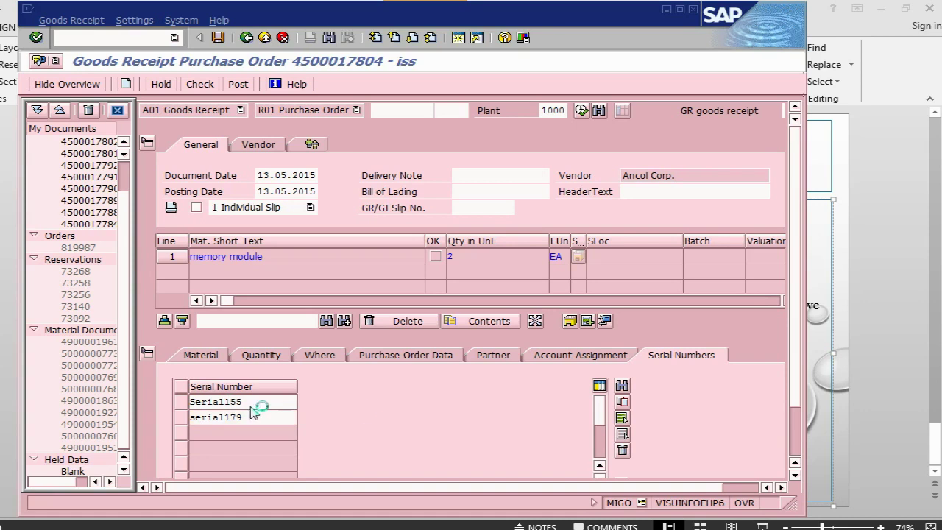
{"action": "key", "text": "Return"}
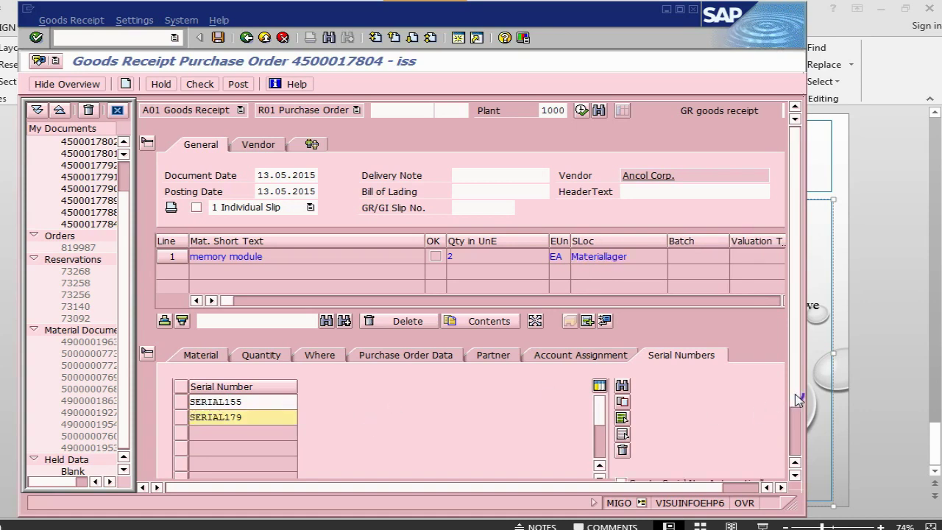
- Mark the memory module item as OK and post the goods receipt
{"action": "left_click_drag", "start_coordinate": [797, 401], "coordinate": [806, 453]}
{"action": "left_click", "coordinate": [224, 468]}
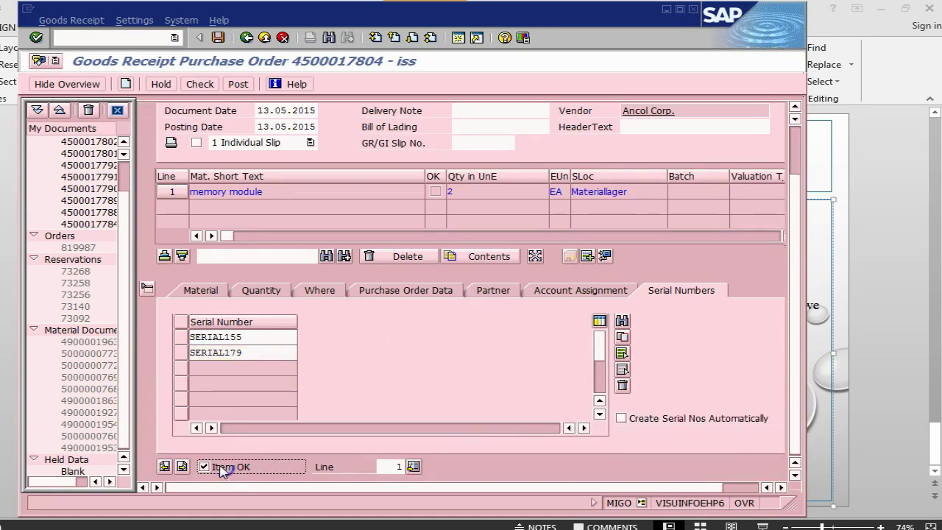
{"action": "left_click", "coordinate": [238, 84]}
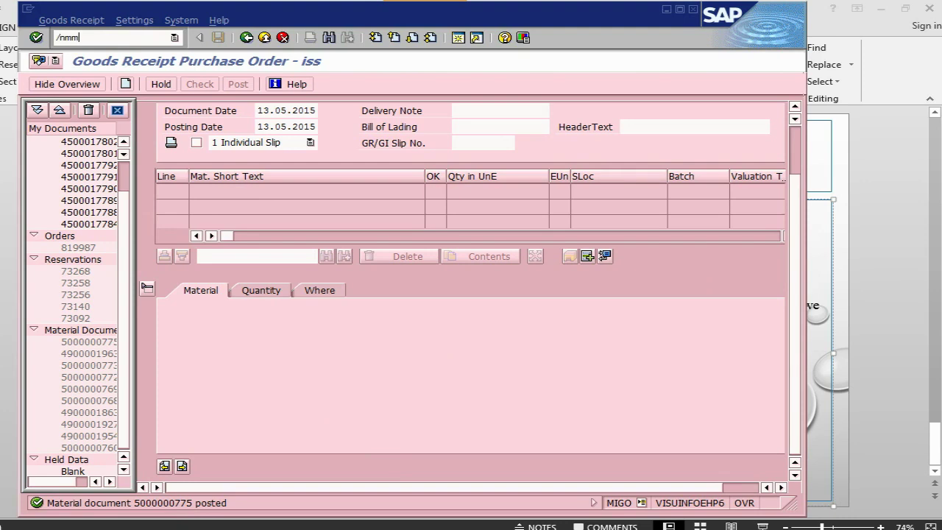
- Run the MMBE stock overview for MEMORY in plant 1000 and display the serial numbers of the unrestricted stock in storage location 0001
{"action": "key", "text": "Return"}
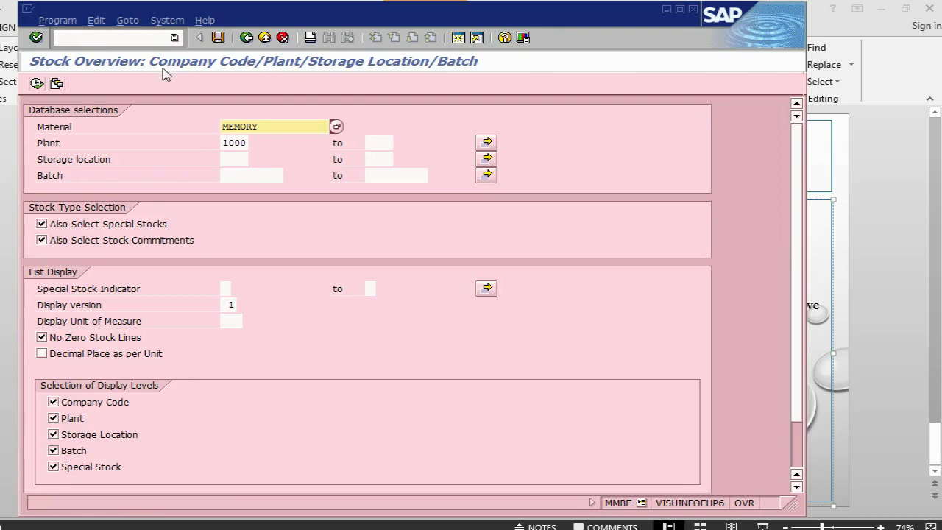
{"action": "left_click", "coordinate": [36, 84]}
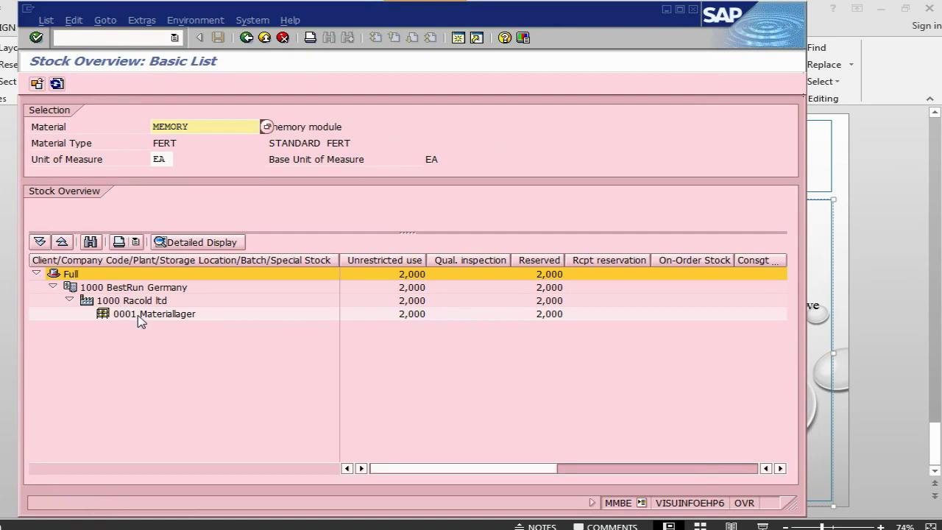
{"action": "left_click", "coordinate": [411, 314]}
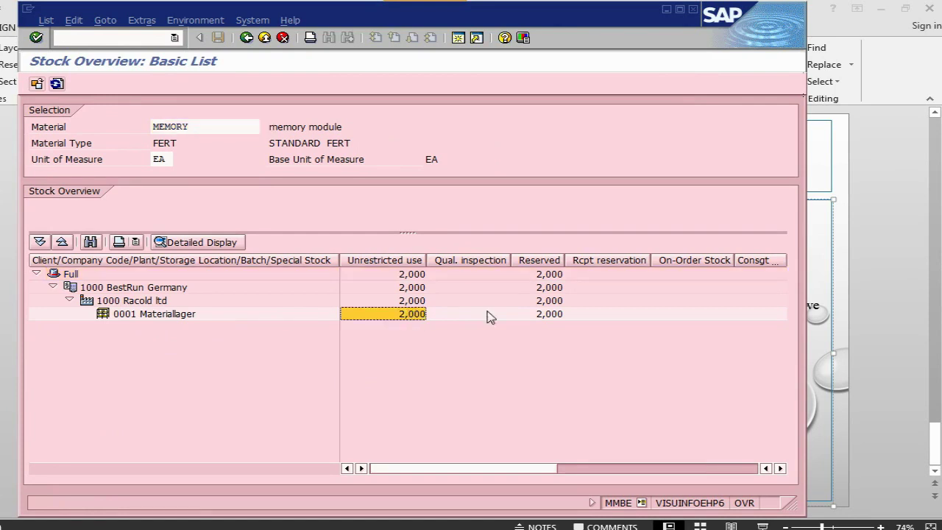
{"action": "left_click", "coordinate": [176, 20]}
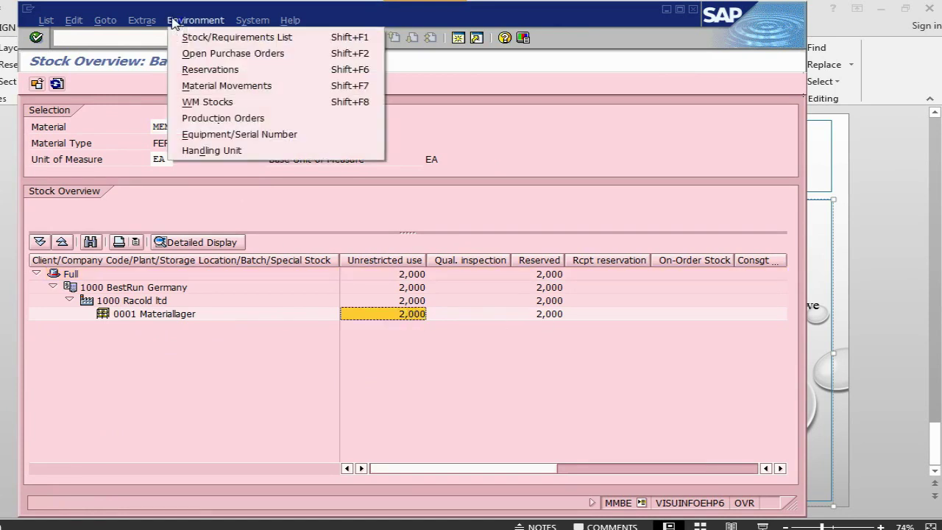
{"action": "left_click", "coordinate": [217, 135]}
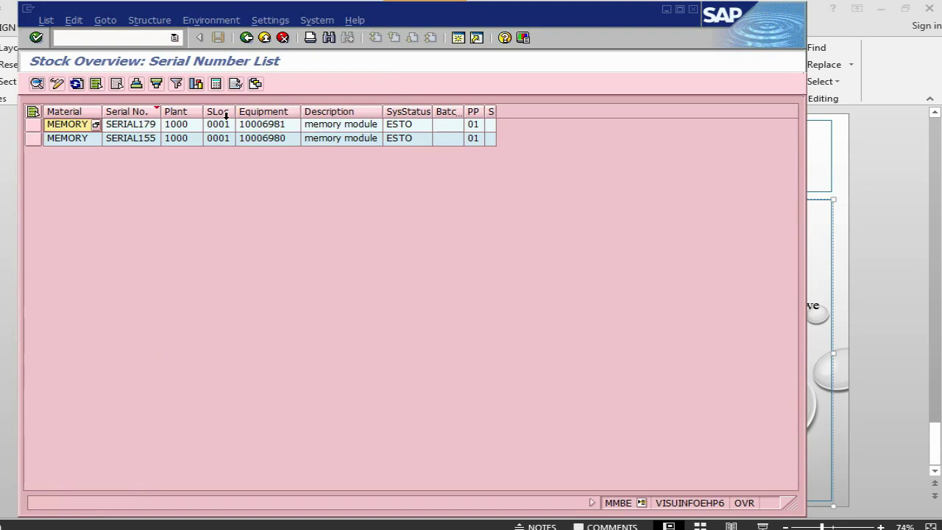
- Examine the two serial numbers listed for the memory module and return to the stock overview's basic list
{"action": "left_click", "coordinate": [156, 125]}
{"action": "left_click", "coordinate": [153, 139]}
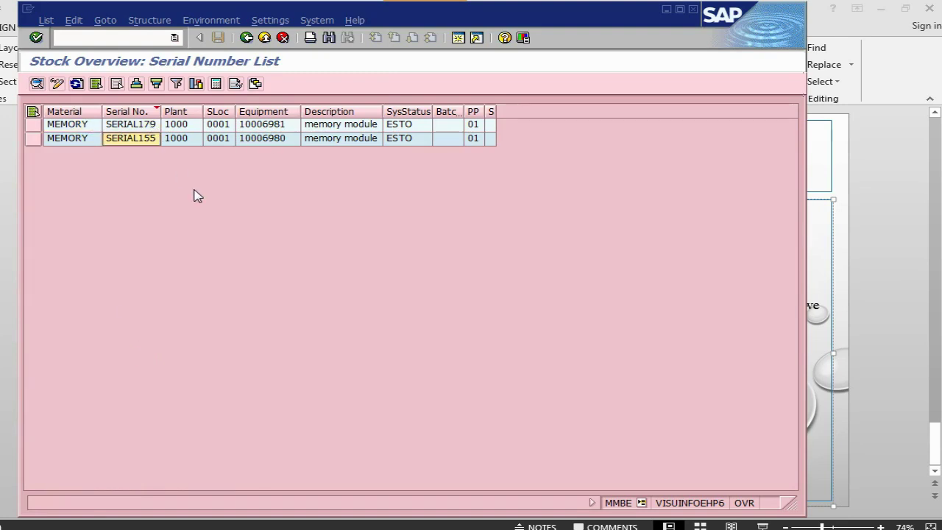
{"action": "left_click", "coordinate": [249, 40]}
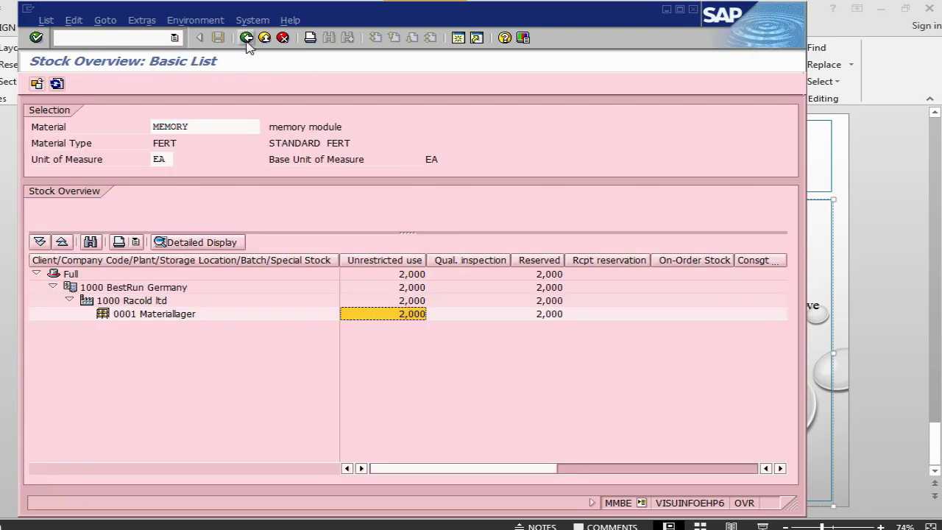
- Switch to the other SAP session and display the memory module upgrade order with IW33 to check its system status
{"action": "key", "text": "alt+Tab"}
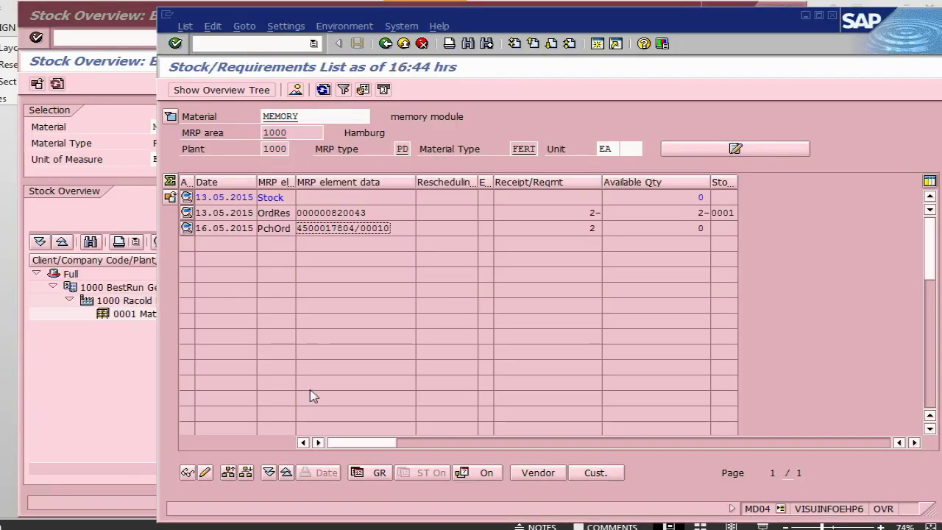
{"action": "left_click", "coordinate": [233, 43]}
{"action": "type", "text": "/"}
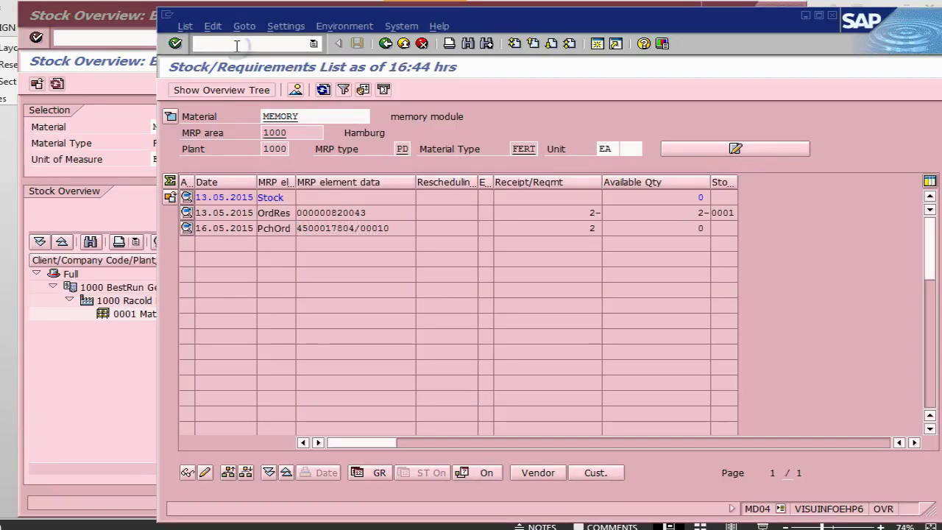
{"action": "type", "text": "niw3"}
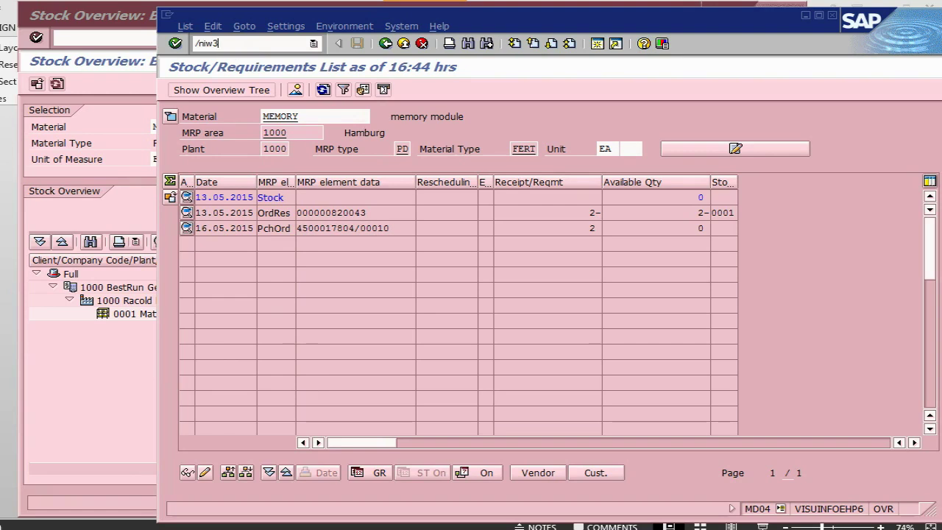
{"action": "type", "text": "3"}
{"action": "key", "text": "Return"}
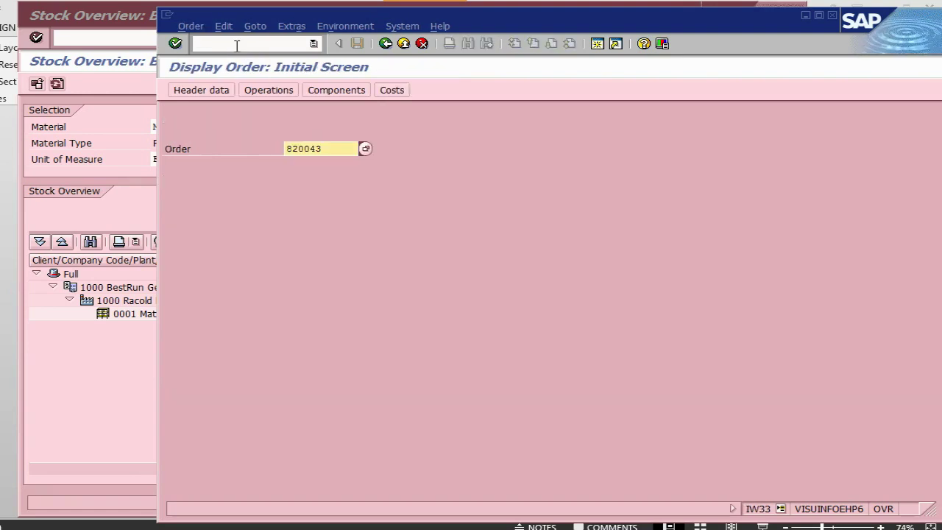
{"action": "key", "text": "Return"}
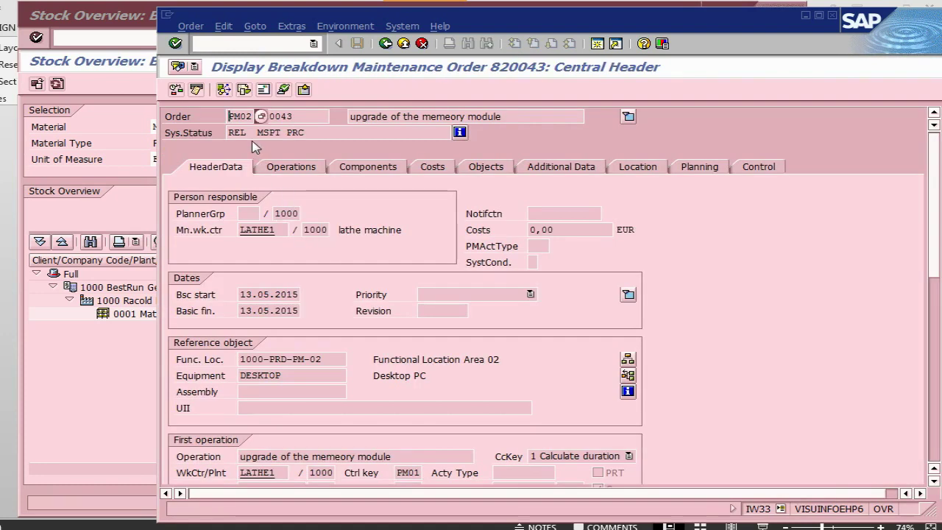
- Consult the PowerPoint slide, return to SAP and open the IW41 confirmation entry for operation 0010 of the maintenance order
{"action": "key", "text": "alt+Tab"}
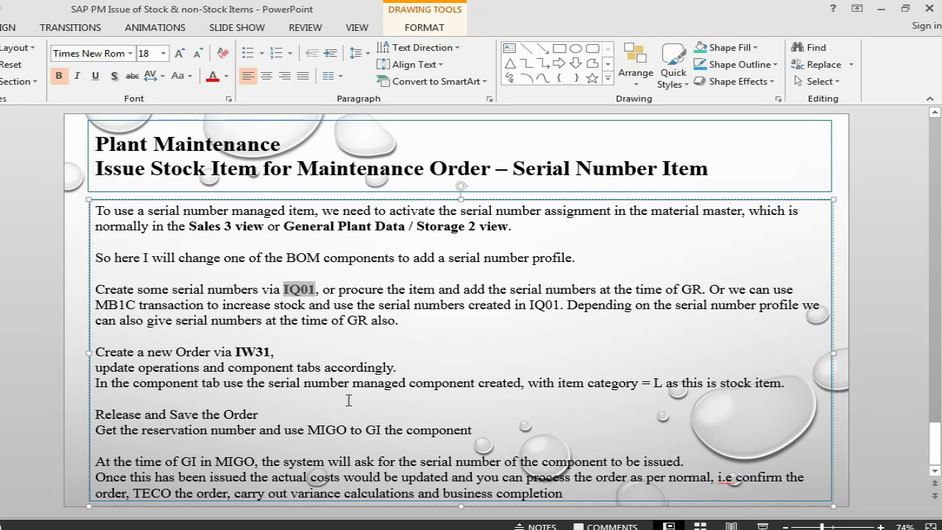
{"action": "key", "text": "alt+Tab"}
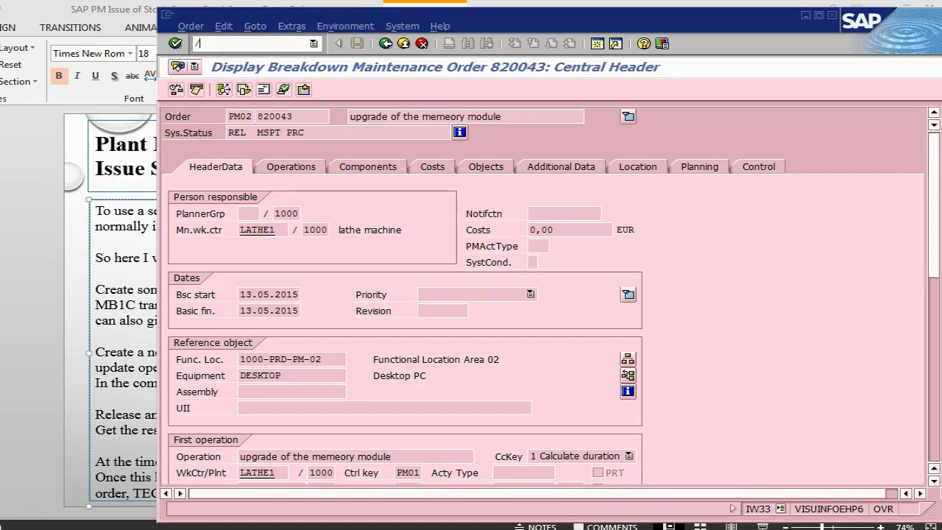
{"action": "type", "text": "iw41"}
{"action": "key", "text": "Return"}
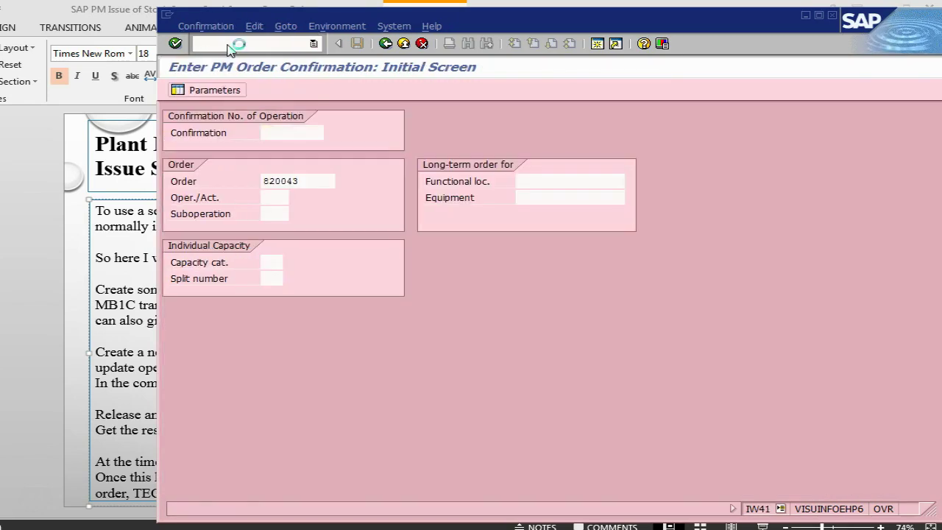
{"action": "key", "text": "Return"}
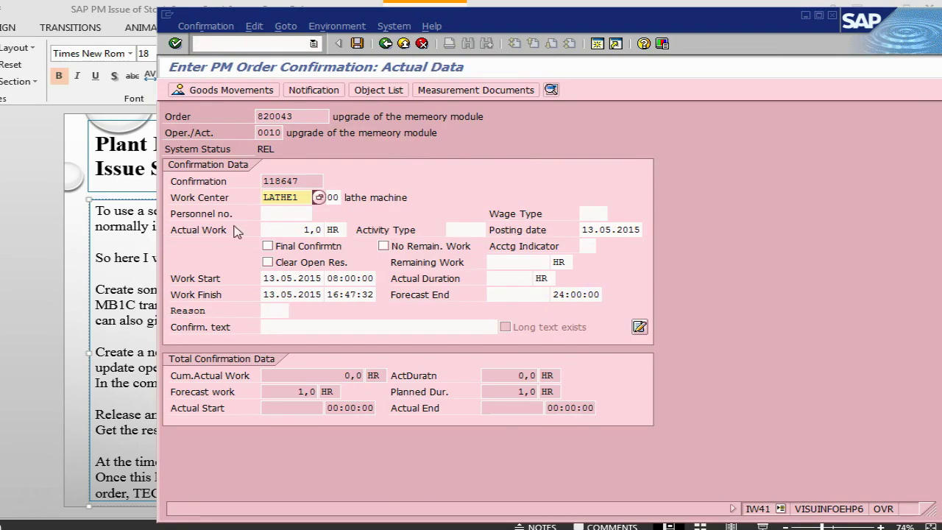
- Mark the operation as finally confirmed with no remaining work, check its goods movements and save the confirmation
{"action": "left_click", "coordinate": [267, 246]}
{"action": "left_click", "coordinate": [384, 248]}
{"action": "left_click", "coordinate": [216, 91]}
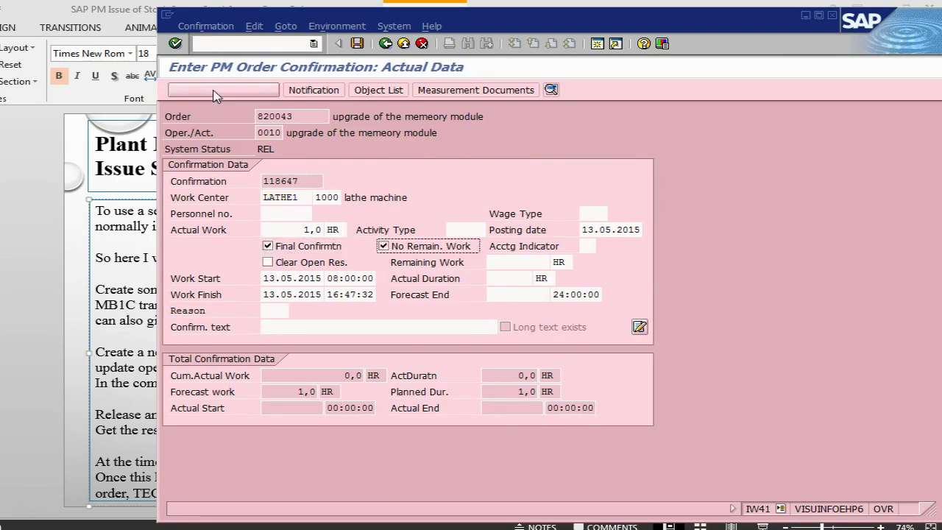
{"action": "left_click", "coordinate": [386, 45]}
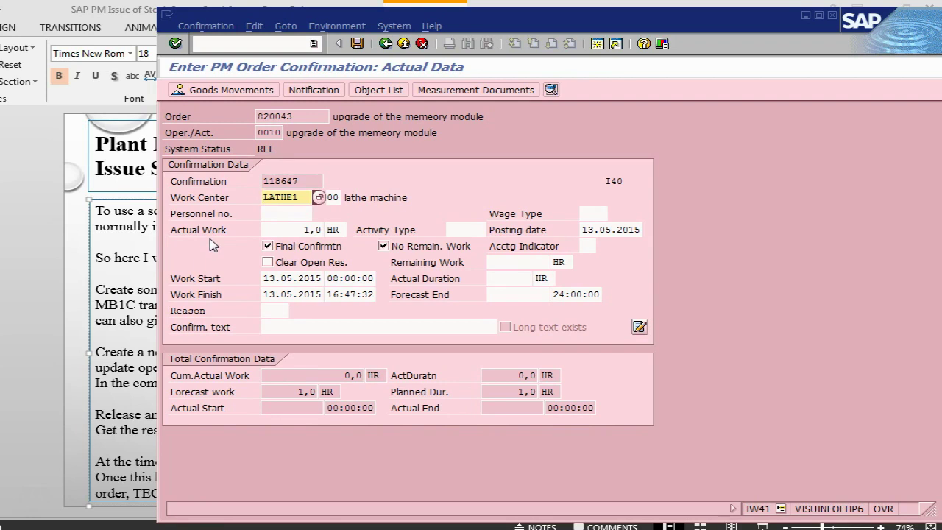
{"action": "left_click", "coordinate": [358, 44]}
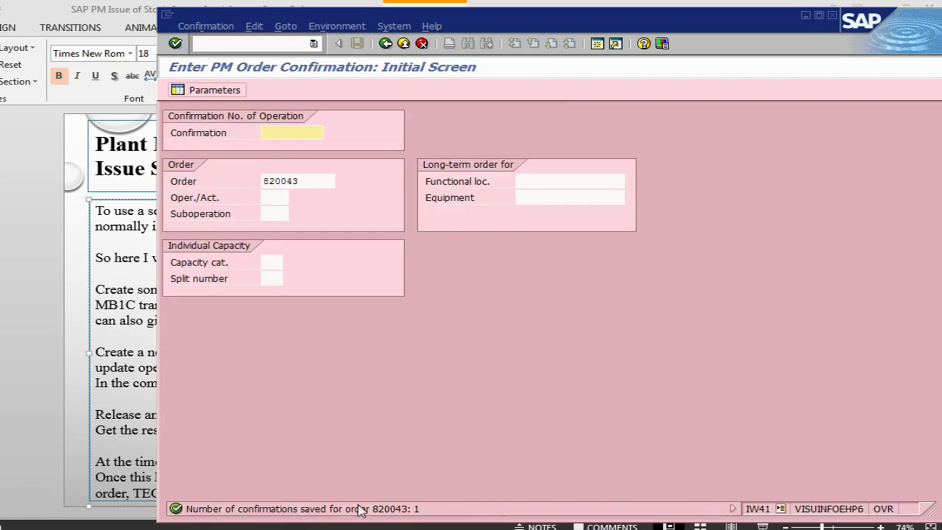
- Start MIGO and set it to A07 Goods Issue with reference R09 Reservation
{"action": "left_click", "coordinate": [235, 46]}
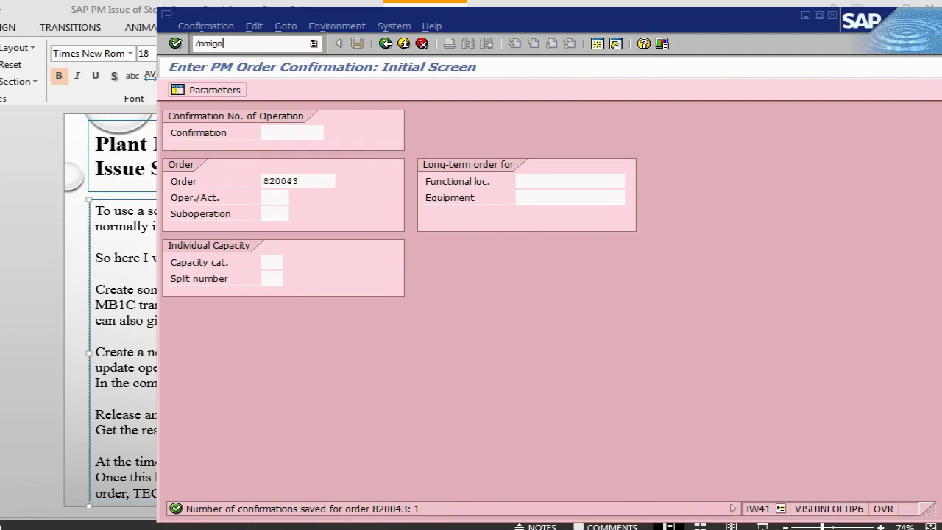
{"action": "type", "text": "/nmigo"}
{"action": "key", "text": "Return"}
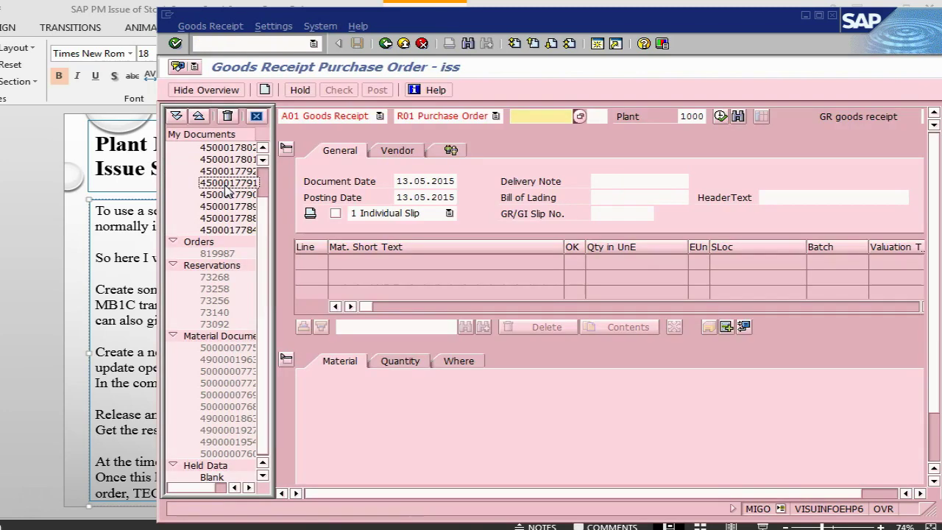
{"action": "left_click", "coordinate": [380, 115]}
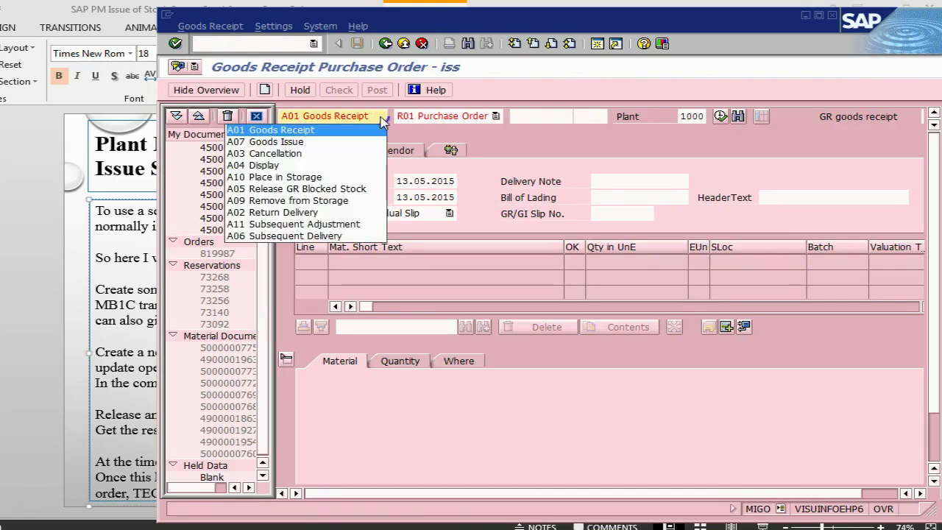
{"action": "left_click", "coordinate": [353, 142]}
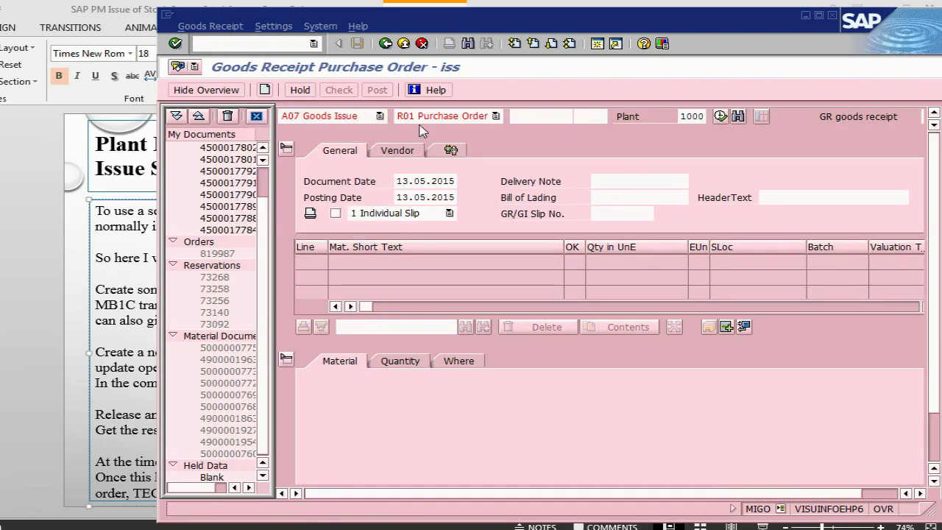
{"action": "left_click", "coordinate": [496, 116]}
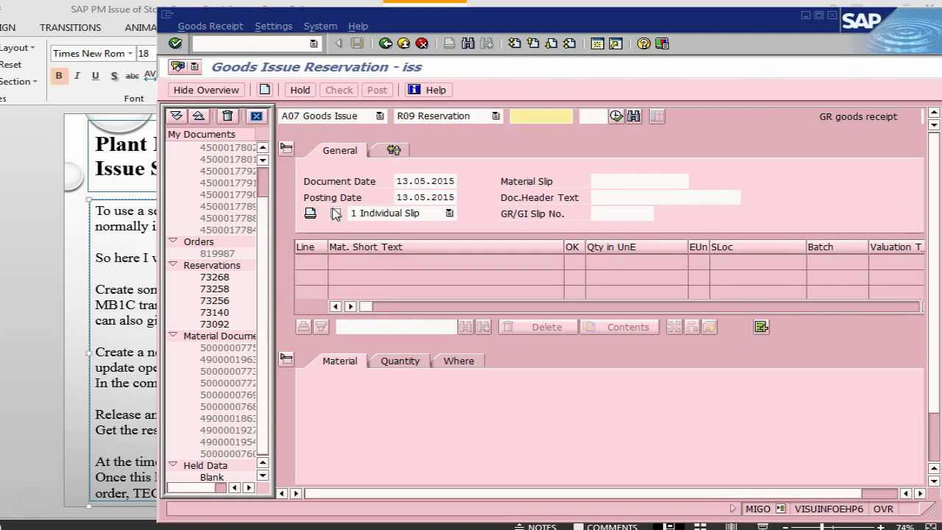
- Switch to the stock overview session and display the maintenance order there with IW33
{"action": "key", "text": "alt+Tab"}
{"action": "key", "text": "Tab"}
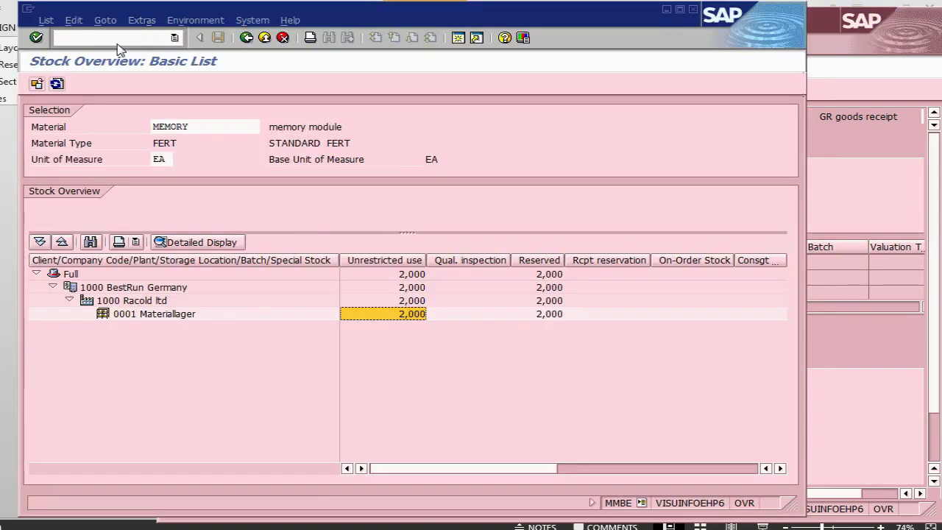
{"action": "left_click", "coordinate": [120, 41]}
{"action": "type", "text": "/niw33"}
{"action": "key", "text": "Return"}
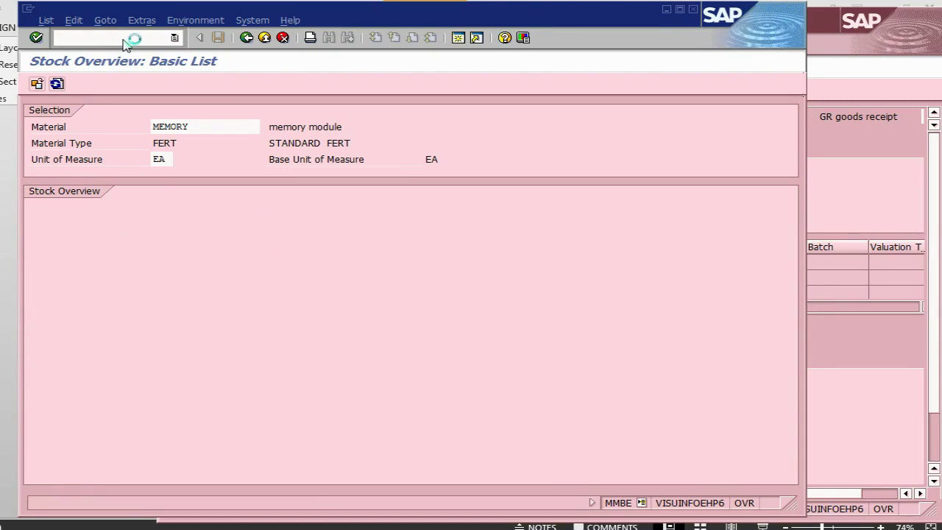
{"action": "key", "text": "Return"}
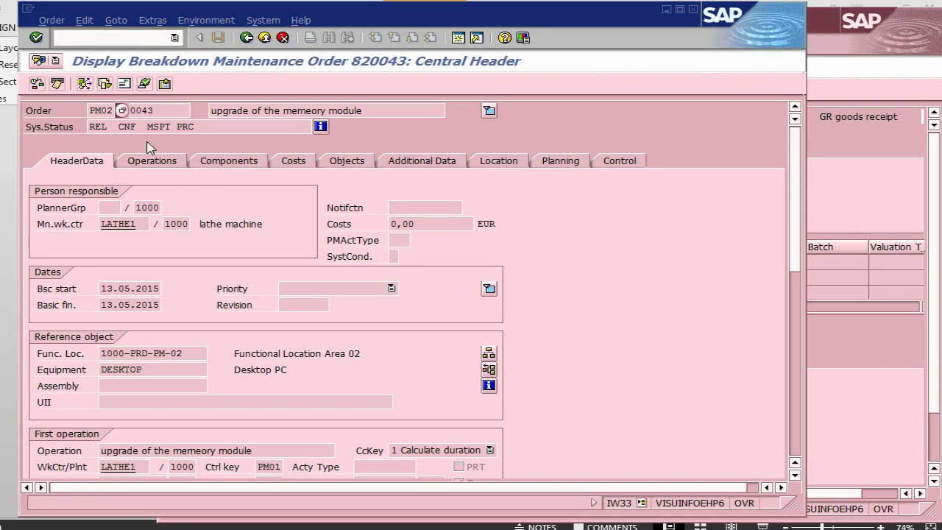
- Open the general data of the order's MEMORY component and look up its reservation number
{"action": "left_click", "coordinate": [223, 163]}
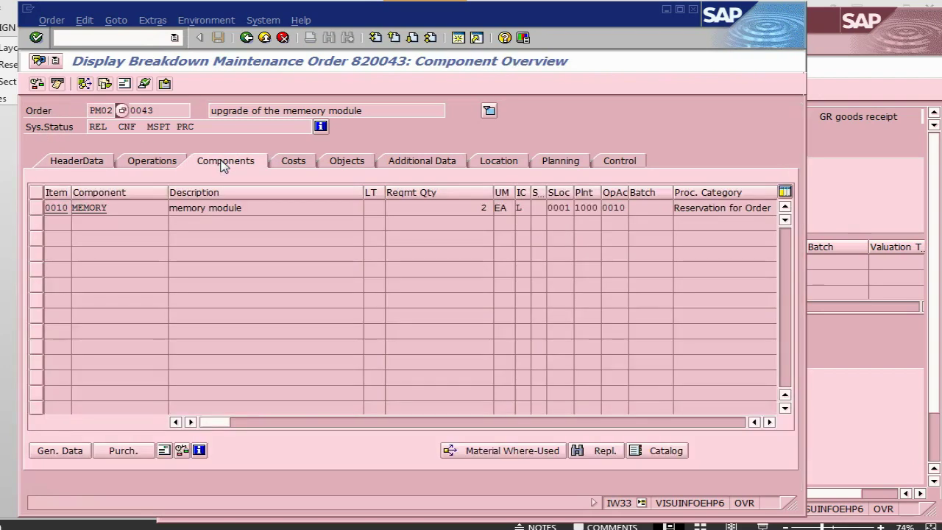
{"action": "left_click", "coordinate": [37, 207]}
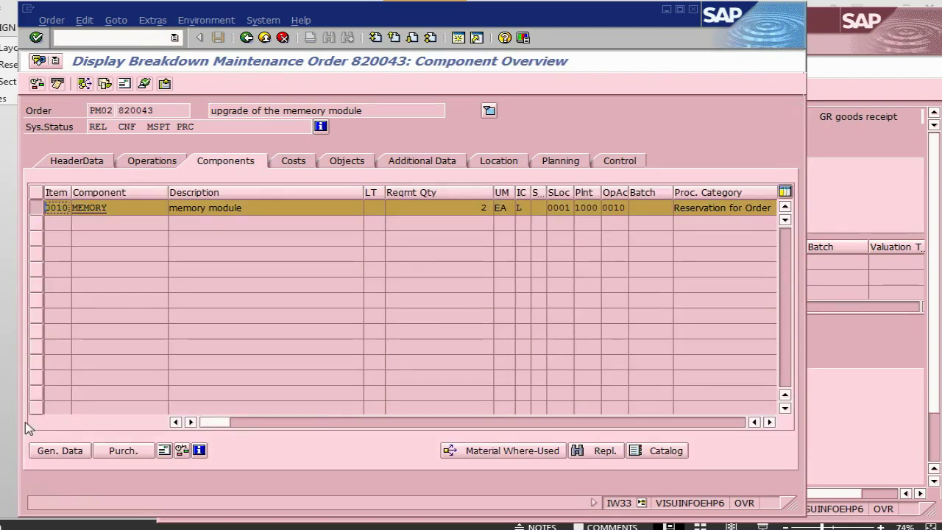
{"action": "left_click", "coordinate": [57, 451]}
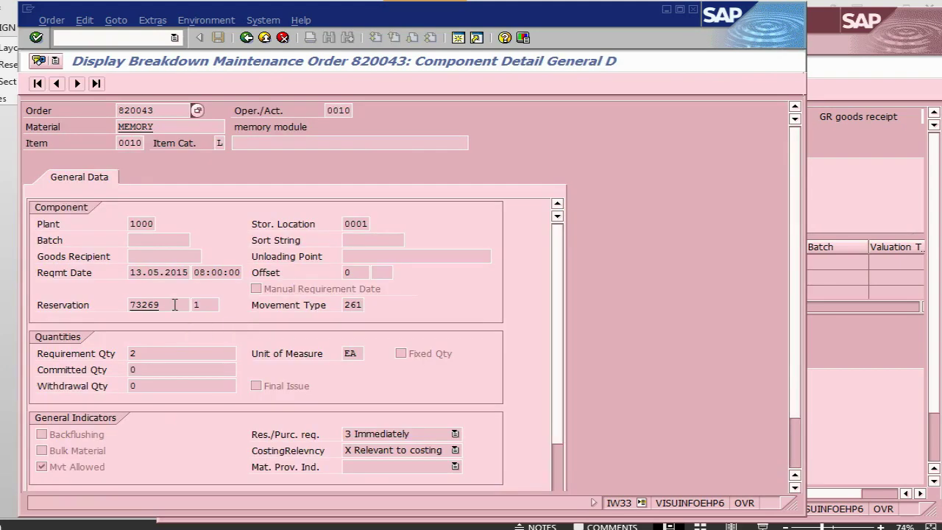
{"action": "left_click", "coordinate": [131, 304]}
- Return to the MIGO session and load reservation 73269 into the goods issue
{"action": "key", "text": "alt+Tab"}
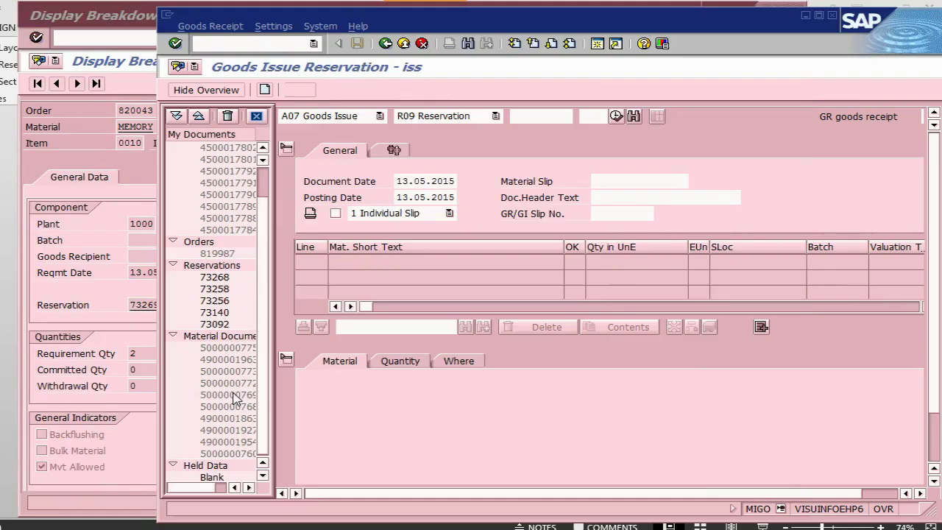
{"action": "left_click", "coordinate": [533, 115]}
{"action": "type", "text": "73269"}
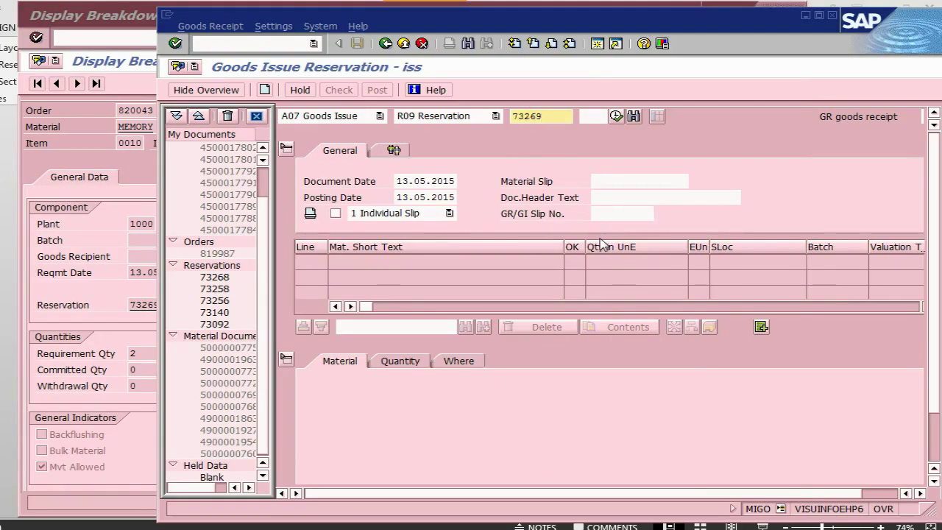
{"action": "key", "text": "Return"}
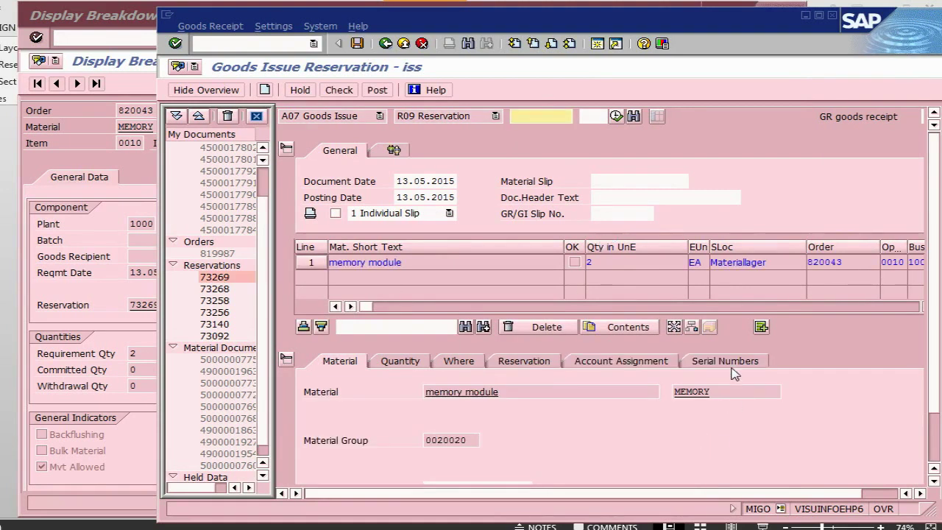
- Assign serial numbers serial179 and Serial155 to the two memory modules being issued
{"action": "left_click", "coordinate": [732, 363]}
{"action": "left_click", "coordinate": [389, 405]}
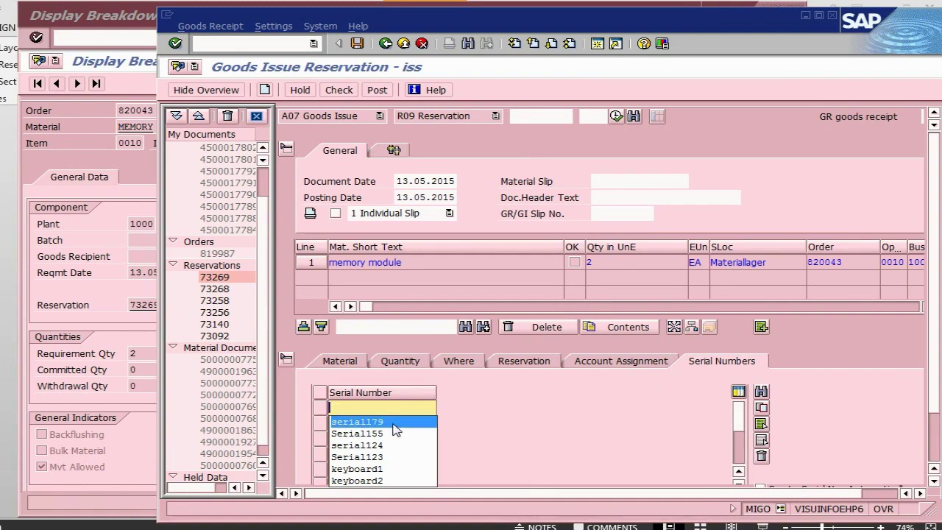
{"action": "left_click", "coordinate": [396, 430]}
{"action": "left_click", "coordinate": [391, 424]}
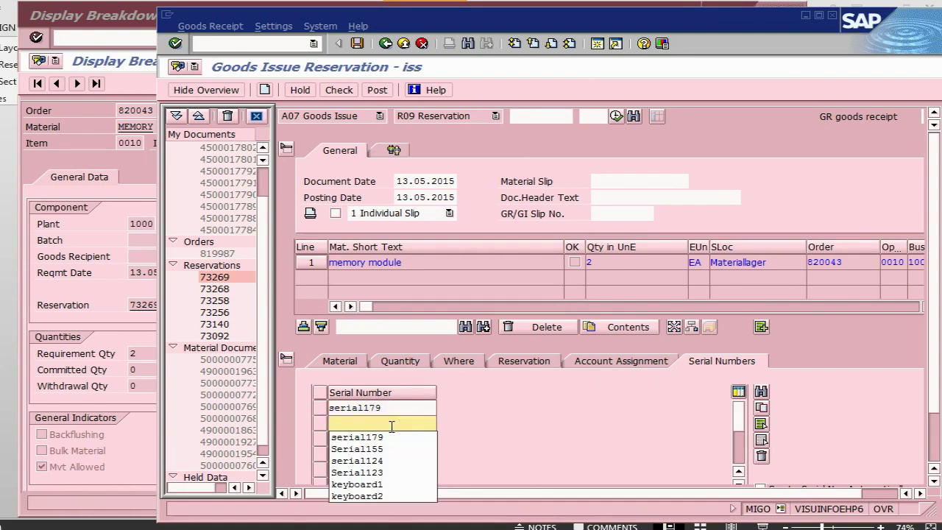
{"action": "left_click", "coordinate": [394, 449]}
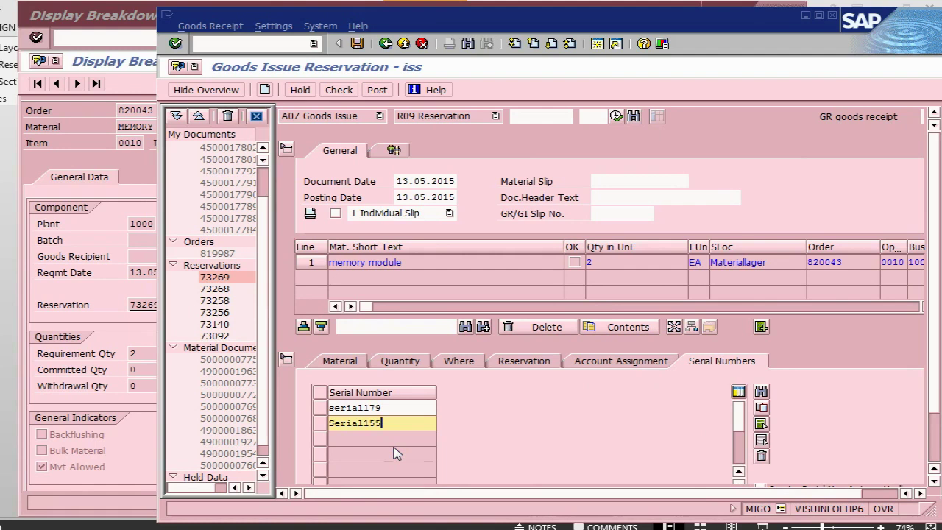
{"action": "key", "text": "Return"}
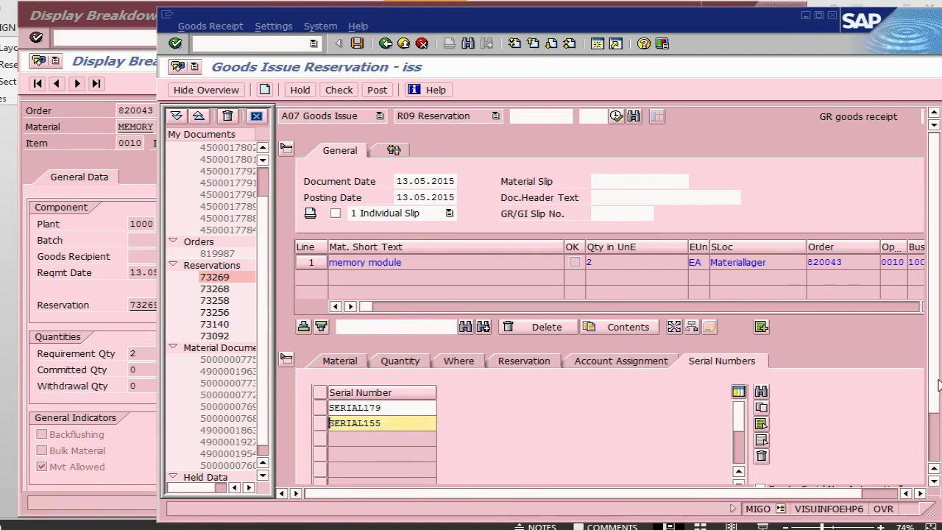
- Mark the memory module item as OK and post the goods issue, shifting the SAP window slightly aside
{"action": "scroll", "coordinate": [939, 442], "scroll_direction": "down", "scroll_amount": 3}
{"action": "left_click", "coordinate": [342, 474]}
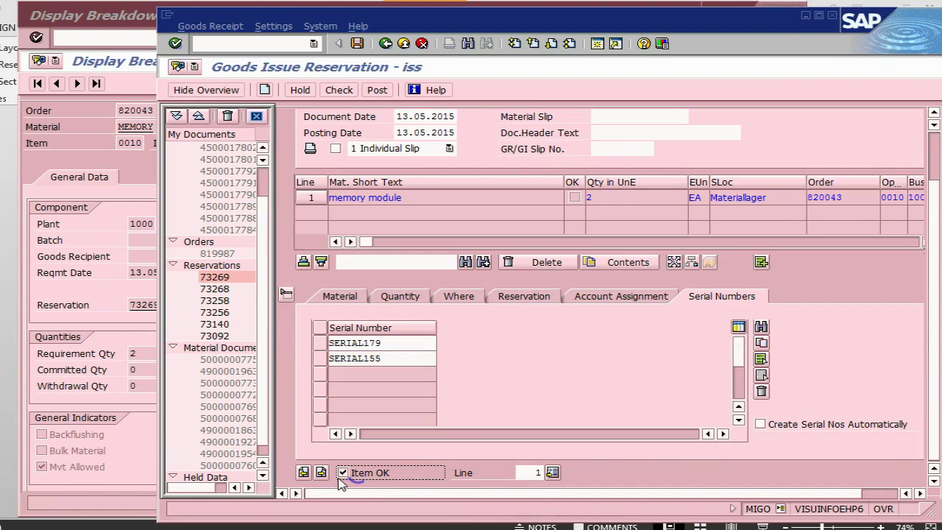
{"action": "scroll", "coordinate": [530, 374], "scroll_direction": "up", "scroll_amount": 3}
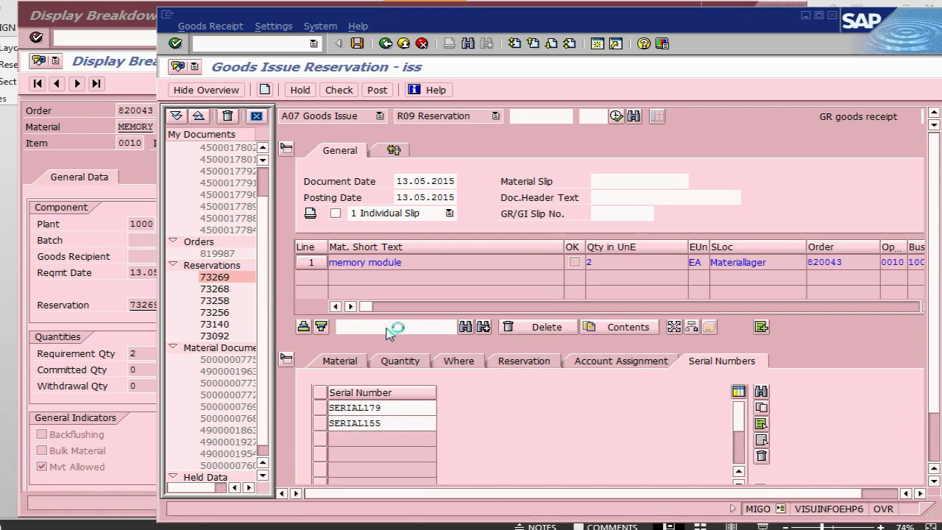
{"action": "left_click_drag", "start_coordinate": [731, 27], "coordinate": [699, 27]}
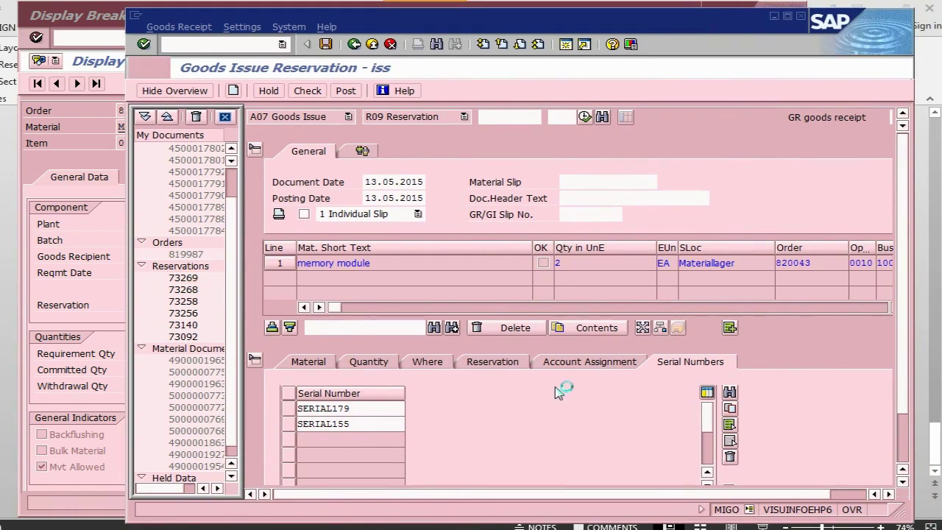
- Post the goods issue and display the stock/requirements list for material MEMORY in plant 1000 with transaction MD04
{"action": "key", "text": "ctrl+s"}
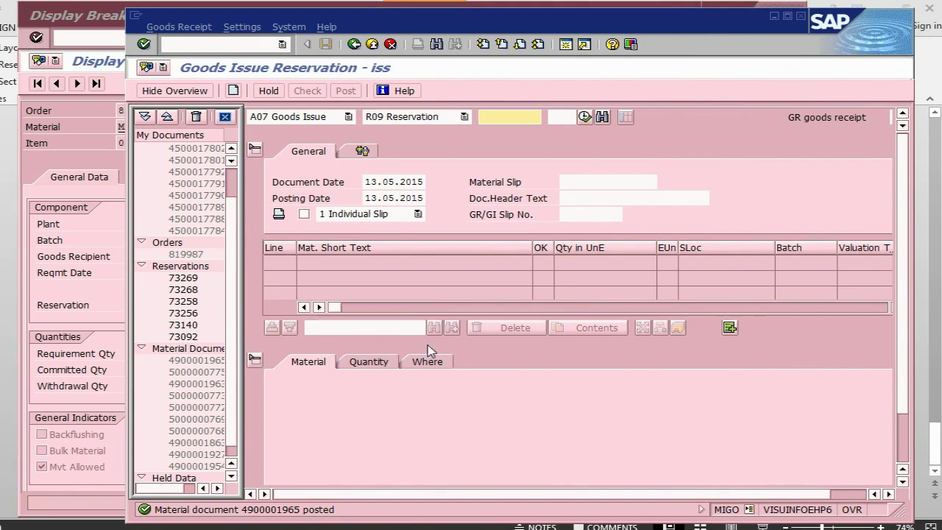
{"action": "left_click", "coordinate": [247, 43]}
{"action": "type", "text": "/nm"}
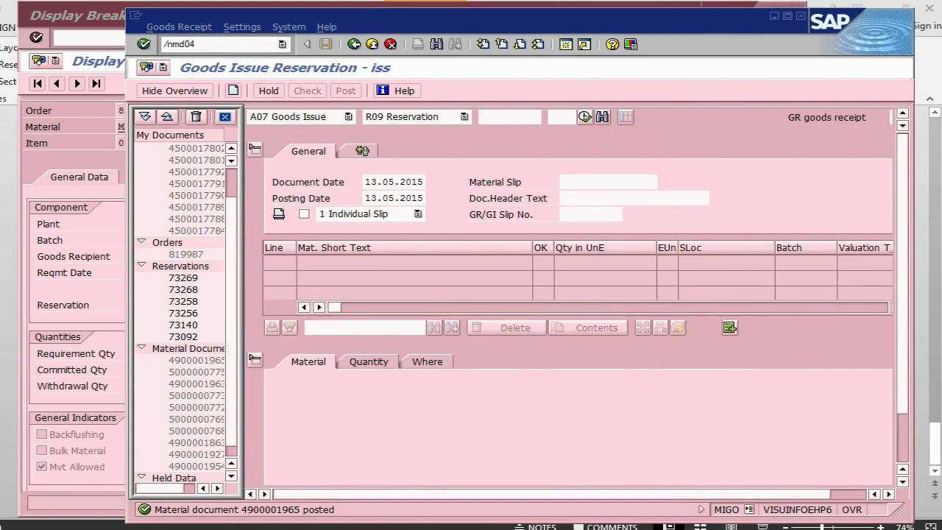
{"action": "type", "text": "d04"}
{"action": "key", "text": "Return"}
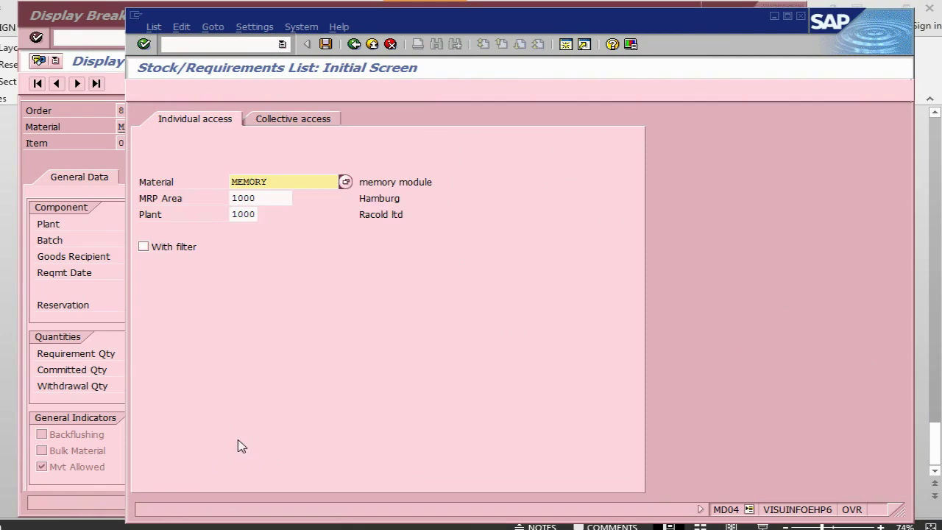
{"action": "key", "text": "Return"}
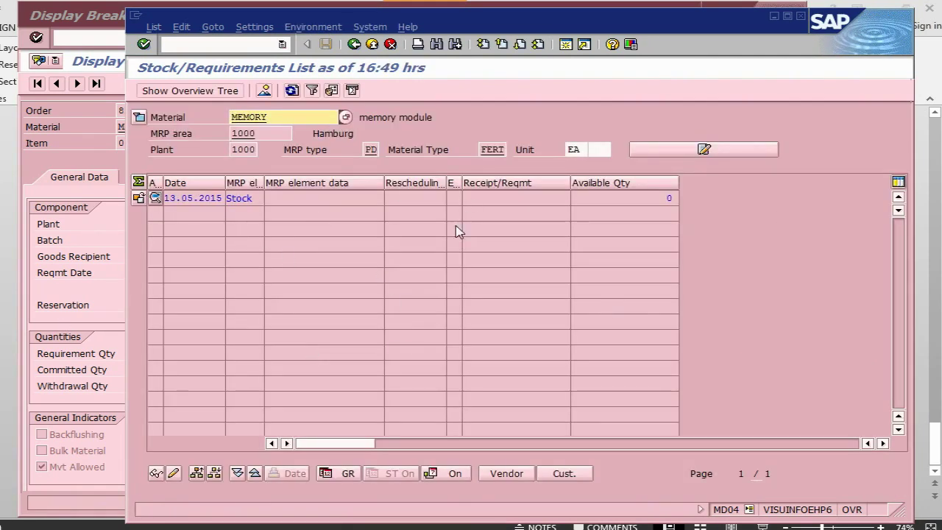
- Display the memory module upgrade's maintenance order with transaction IW33 and open its costs
{"action": "left_click", "coordinate": [223, 45]}
{"action": "type", "text": "/n"}
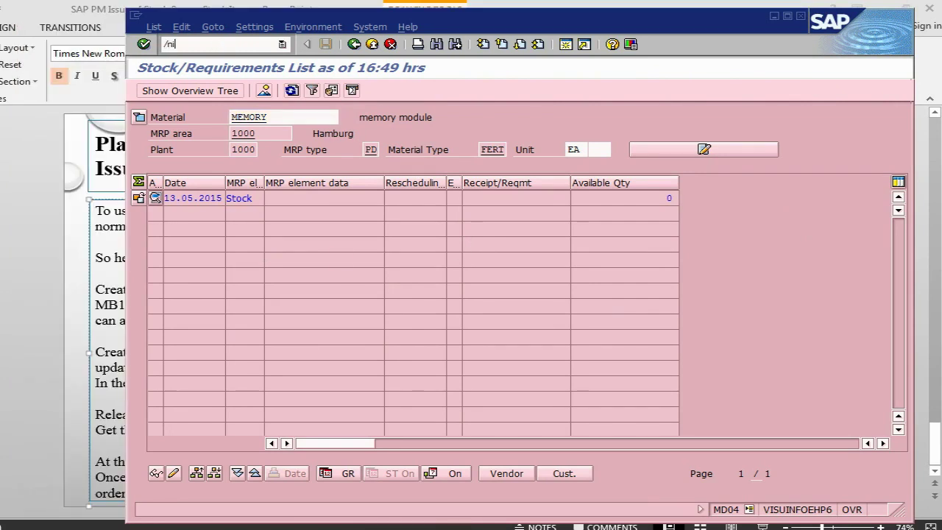
{"action": "type", "text": "iw33"}
{"action": "key", "text": "Return"}
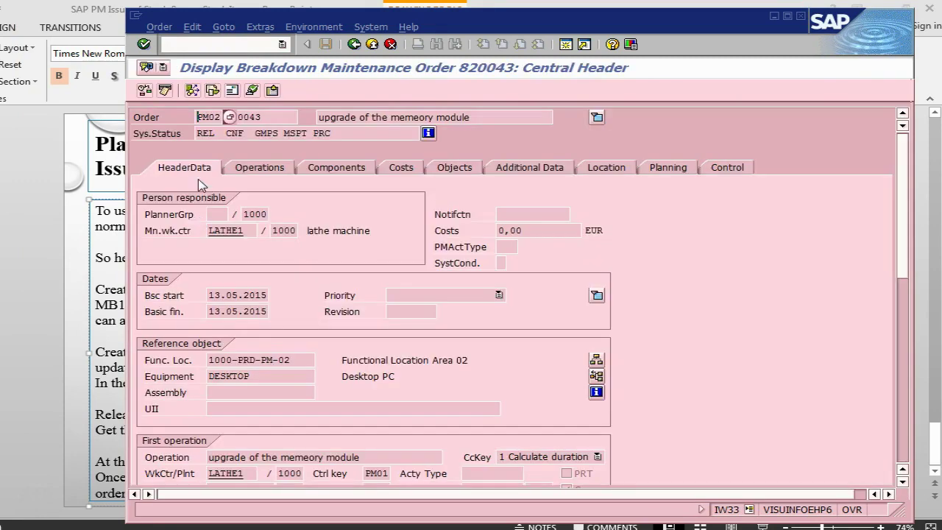
{"action": "left_click", "coordinate": [400, 166]}
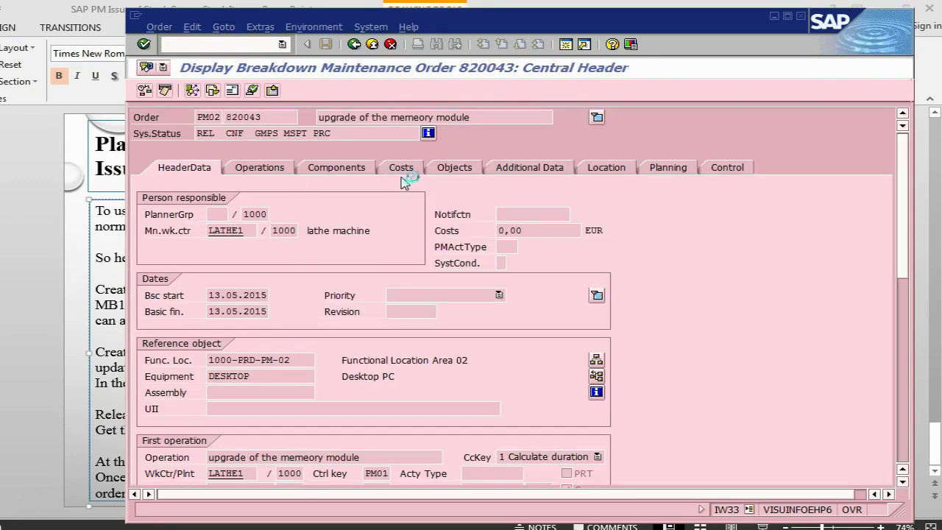